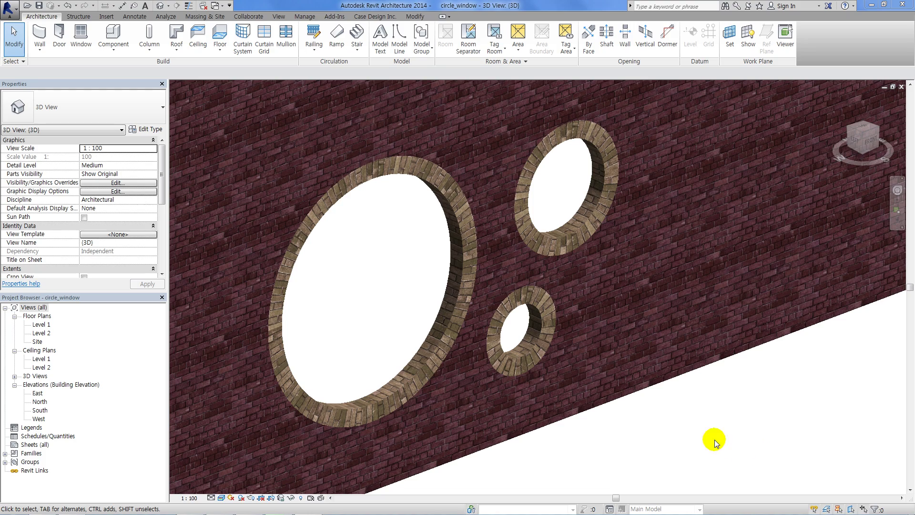
- Place another round window on the brick wall using Create Similar from the smallest window
{"action": "scroll", "coordinate": [713, 440], "scroll_direction": "down", "scroll_amount": 2}
{"action": "mouse_move", "coordinate": [611, 412]}
{"action": "middle_mouse_down", "text": "shift"}
{"action": "mouse_move", "coordinate": [751, 415]}
{"action": "mouse_move", "coordinate": [682, 389]}
{"action": "mouse_move", "coordinate": [610, 401]}
{"action": "mouse_move", "coordinate": [613, 384]}
{"action": "mouse_move", "coordinate": [500, 338]}
{"action": "mouse_move", "coordinate": [485, 348]}
{"action": "middle_mouse_up", "text": "shift"}
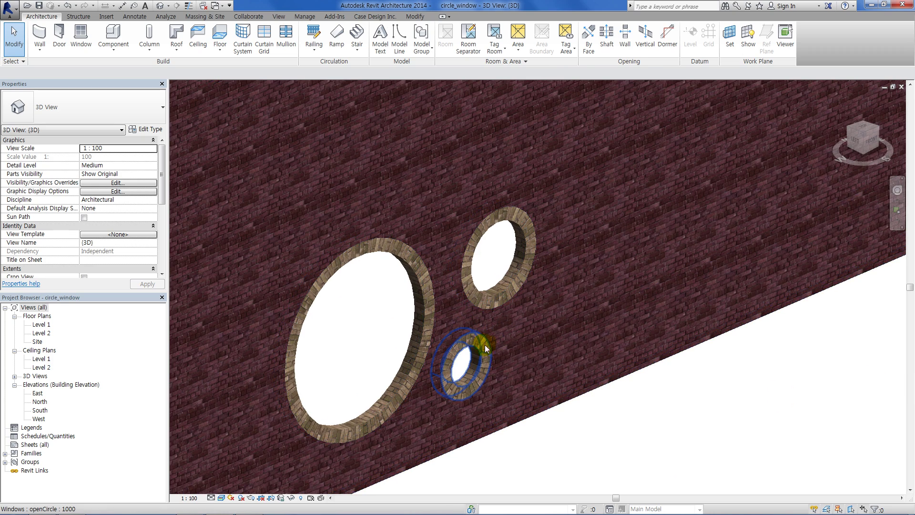
{"action": "left_click", "coordinate": [485, 348]}
{"action": "left_click", "coordinate": [369, 55]}
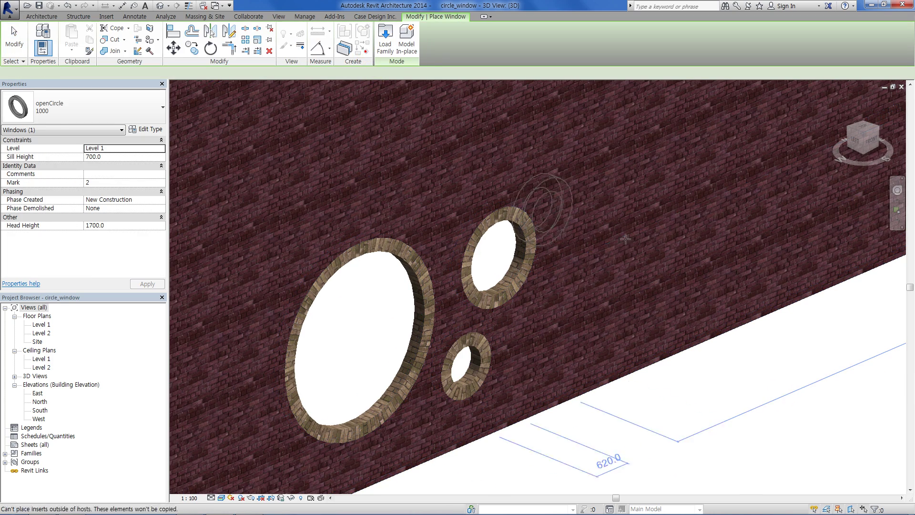
{"action": "left_click", "coordinate": [658, 267]}
{"action": "key", "text": "Escape"}
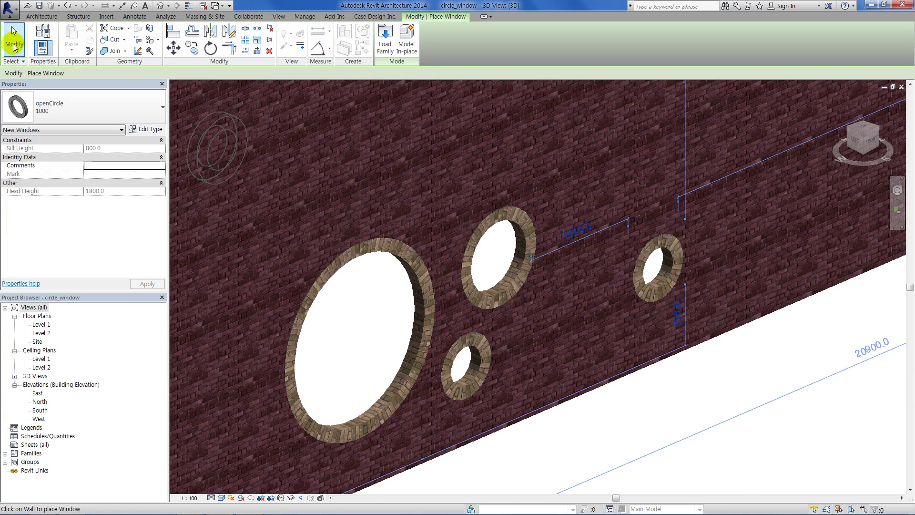
- Change the new window's type to openCircle 3000
{"action": "left_click", "coordinate": [655, 265]}
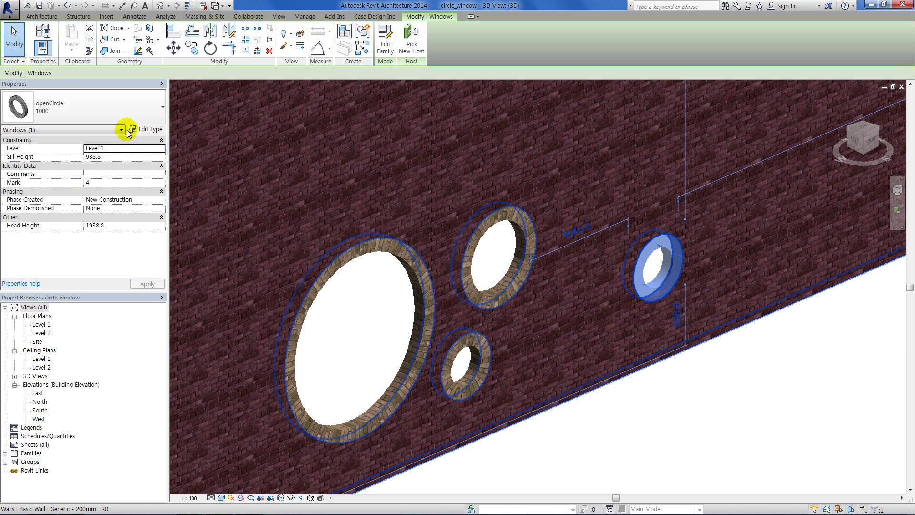
{"action": "left_click", "coordinate": [127, 105]}
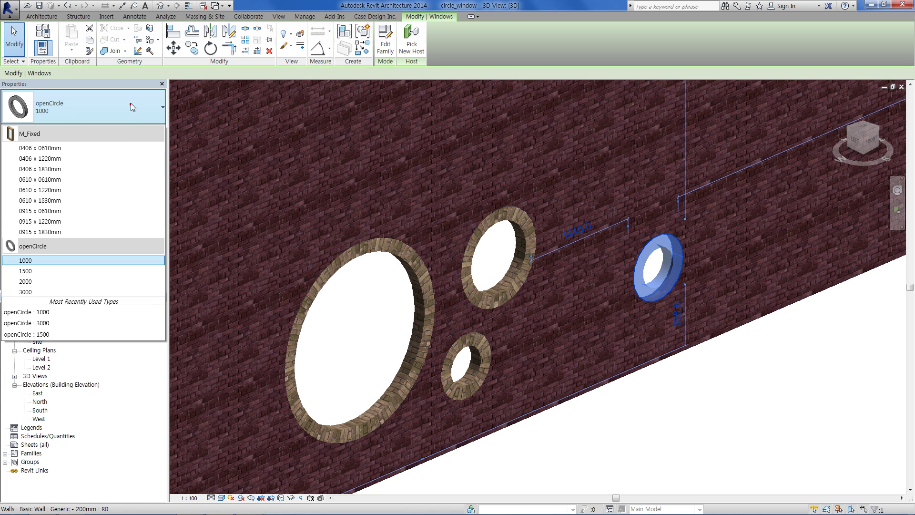
{"action": "left_click", "coordinate": [65, 291]}
{"action": "middle_click_drag", "start_coordinate": [643, 219], "coordinate": [485, 314]}
{"action": "scroll", "coordinate": [485, 314], "scroll_direction": "down", "scroll_amount": 2}
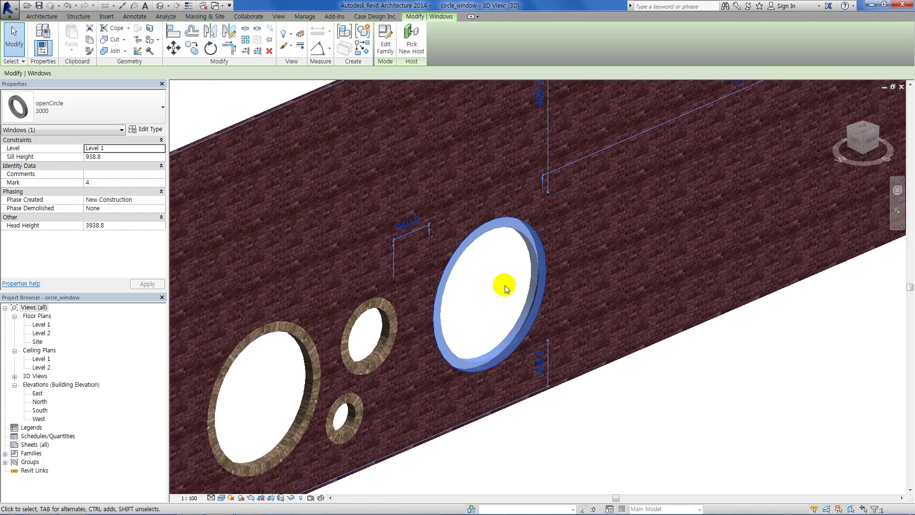
- Move the openCircle 3000 window right along the wall and up to a 1640 sill height
{"action": "left_click_drag", "start_coordinate": [496, 252], "coordinate": [609, 231]}
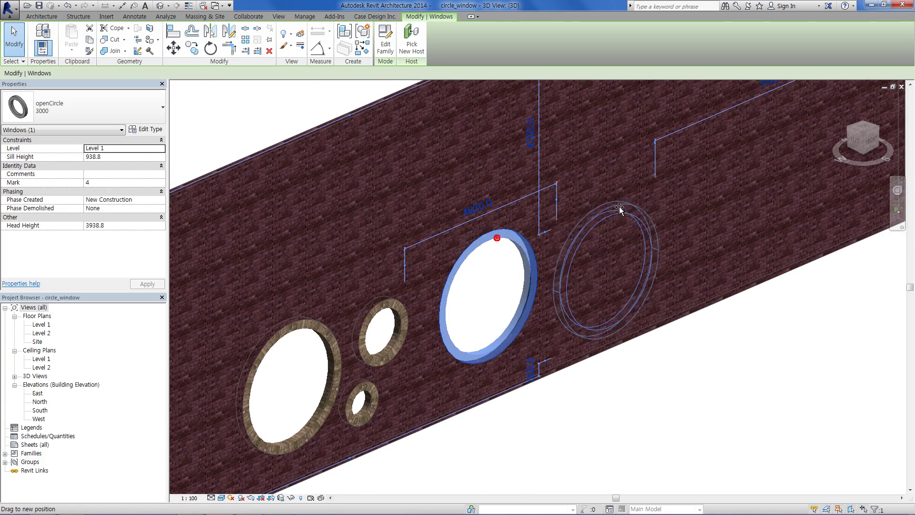
{"action": "scroll", "coordinate": [609, 231], "scroll_direction": "up", "scroll_amount": 2}
{"action": "left_click", "coordinate": [758, 399]}
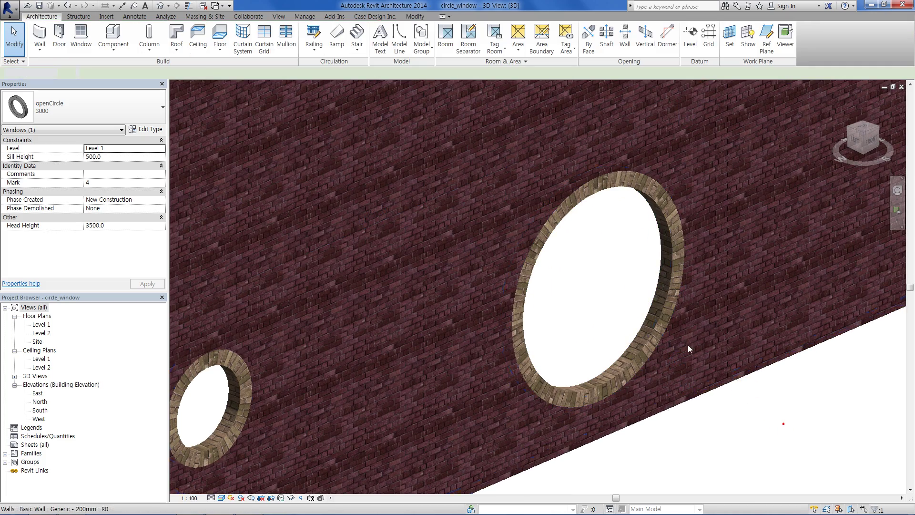
{"action": "left_click", "coordinate": [665, 307]}
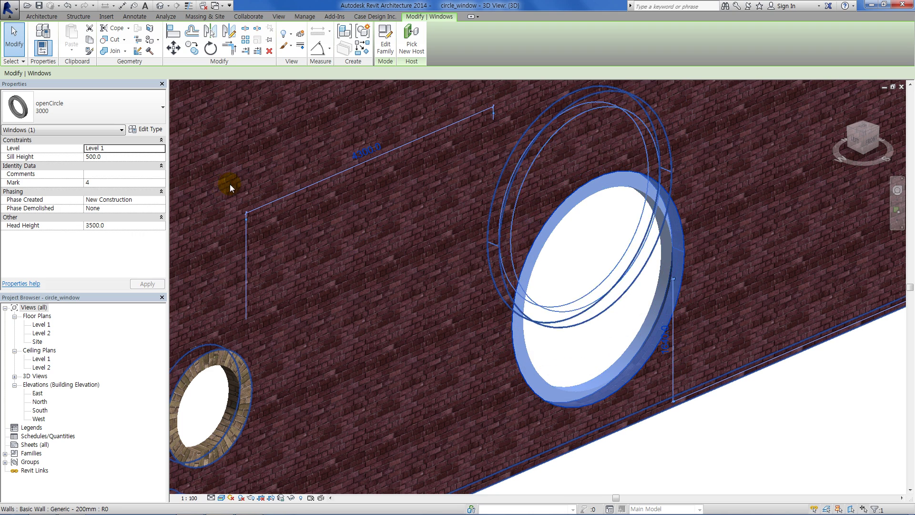
{"action": "left_click_drag", "start_coordinate": [663, 307], "coordinate": [230, 183]}
- Duplicate the 3000 window type as 4000 with Width 4000, giving a 2000 radius
{"action": "left_click", "coordinate": [151, 130]}
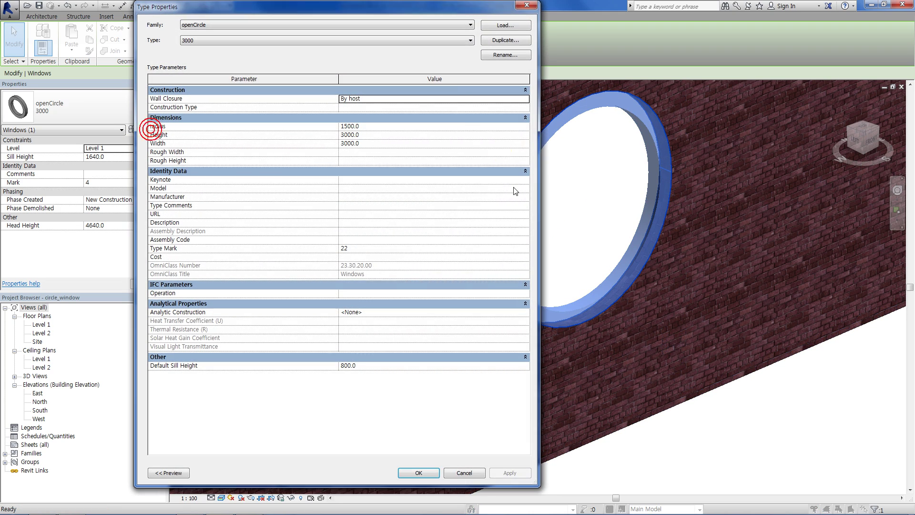
{"action": "left_click", "coordinate": [496, 42]}
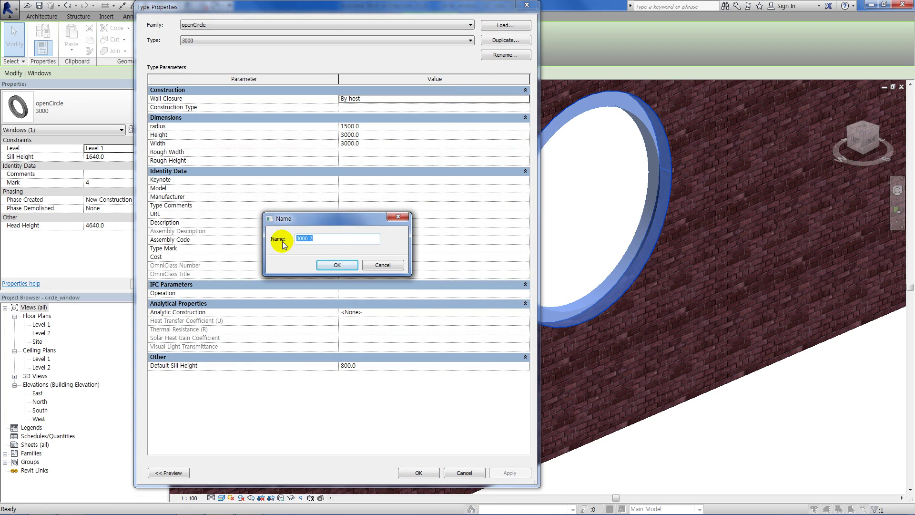
{"action": "left_click", "coordinate": [338, 264]}
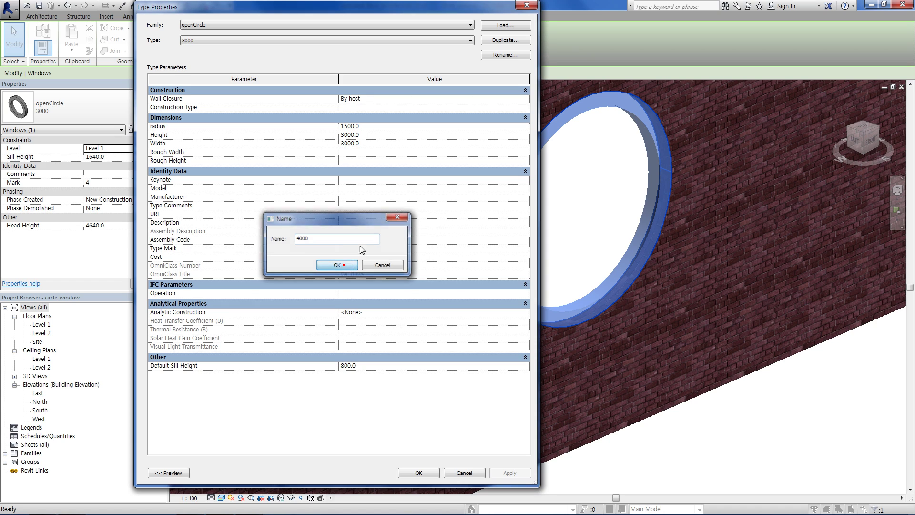
{"action": "left_click", "coordinate": [377, 143]}
{"action": "type", "text": "4000"}
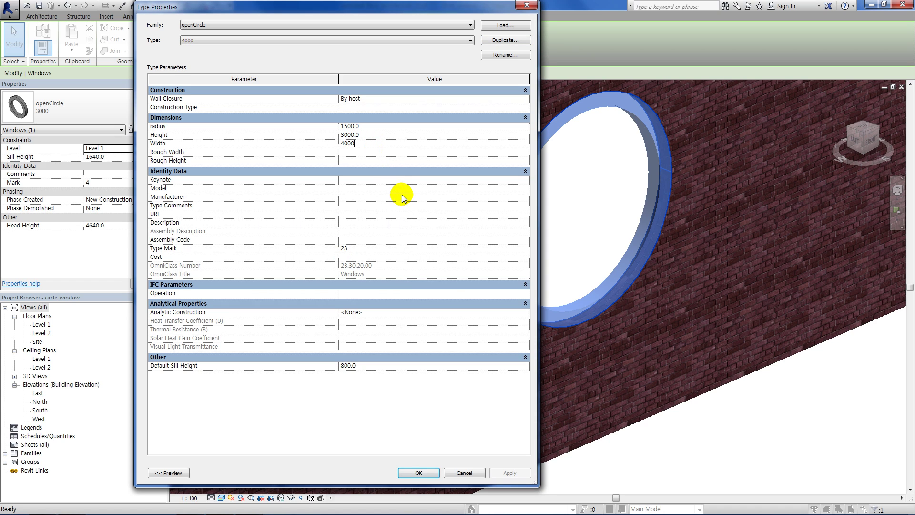
{"action": "key", "text": "Tab"}
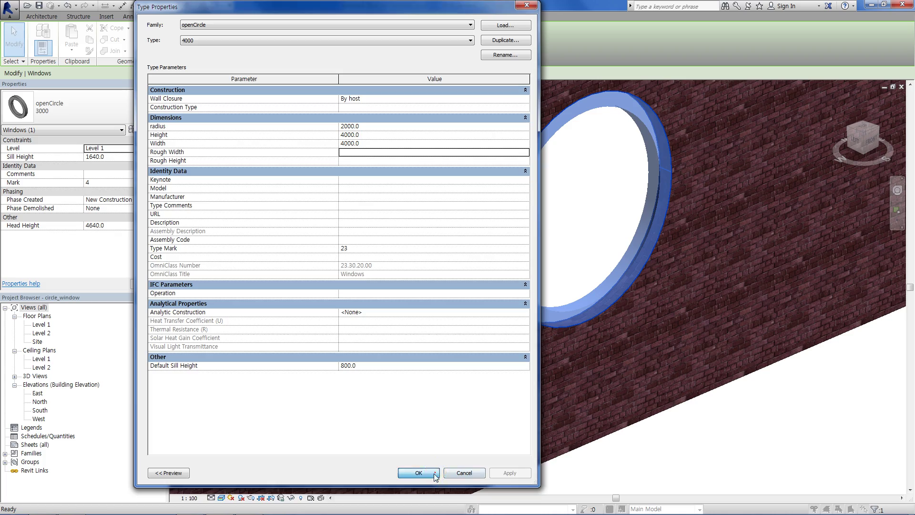
{"action": "left_click", "coordinate": [435, 476]}
{"action": "left_click", "coordinate": [765, 450]}
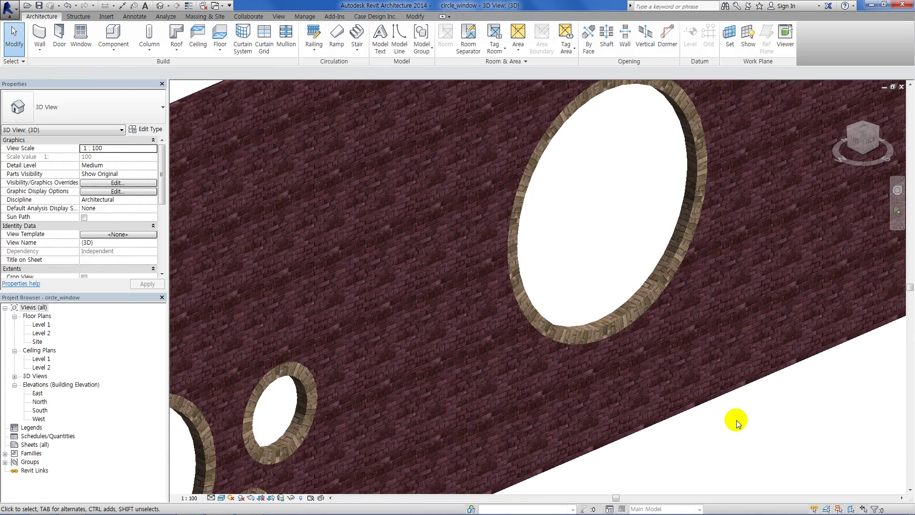
- Try dragging the large round window along the wall, cancel the move, and zoom around the view
{"action": "scroll", "coordinate": [736, 420], "scroll_direction": "down", "scroll_amount": 2}
{"action": "scroll", "coordinate": [705, 407], "scroll_direction": "up", "scroll_amount": 1}
{"action": "left_click", "coordinate": [657, 356]}
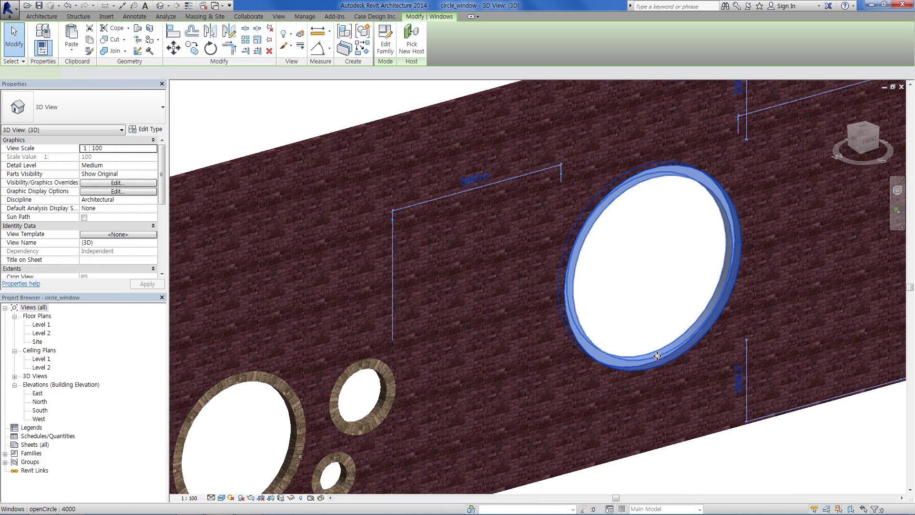
{"action": "mouse_move", "coordinate": [657, 355]}
{"action": "left_mouse_down"}
{"action": "mouse_move", "coordinate": [490, 448]}
{"action": "mouse_move", "coordinate": [598, 495]}
{"action": "left_mouse_up"}
{"action": "key", "text": "Escape"}
{"action": "scroll", "coordinate": [587, 347], "scroll_direction": "down", "scroll_amount": 2}
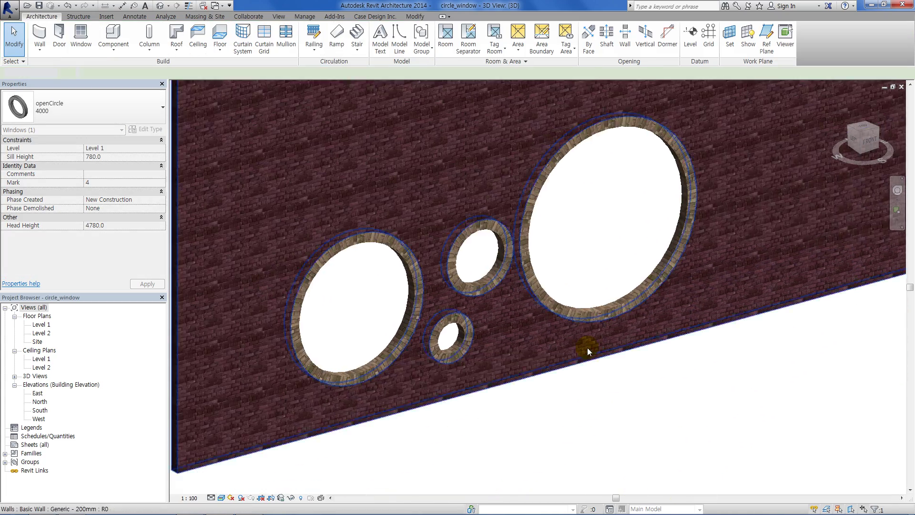
{"action": "scroll", "coordinate": [587, 347], "scroll_direction": "up", "scroll_amount": 1}
{"action": "scroll", "coordinate": [579, 367], "scroll_direction": "up", "scroll_amount": 2}
{"action": "scroll", "coordinate": [627, 453], "scroll_direction": "up", "scroll_amount": 2}
{"action": "scroll", "coordinate": [630, 430], "scroll_direction": "up", "scroll_amount": 2}
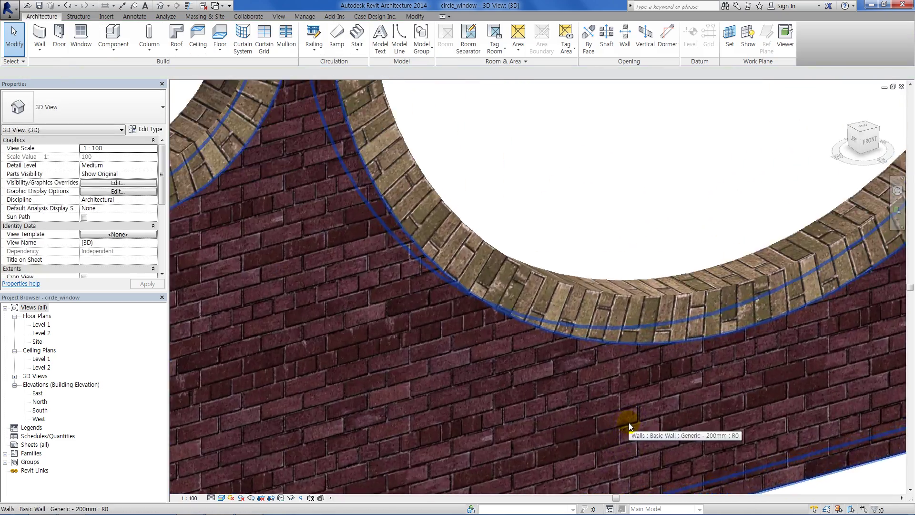
{"action": "scroll", "coordinate": [628, 422], "scroll_direction": "down", "scroll_amount": 3}
{"action": "scroll", "coordinate": [637, 379], "scroll_direction": "up", "scroll_amount": 1}
{"action": "scroll", "coordinate": [704, 357], "scroll_direction": "down", "scroll_amount": 1}
{"action": "scroll", "coordinate": [702, 358], "scroll_direction": "up", "scroll_amount": 1}
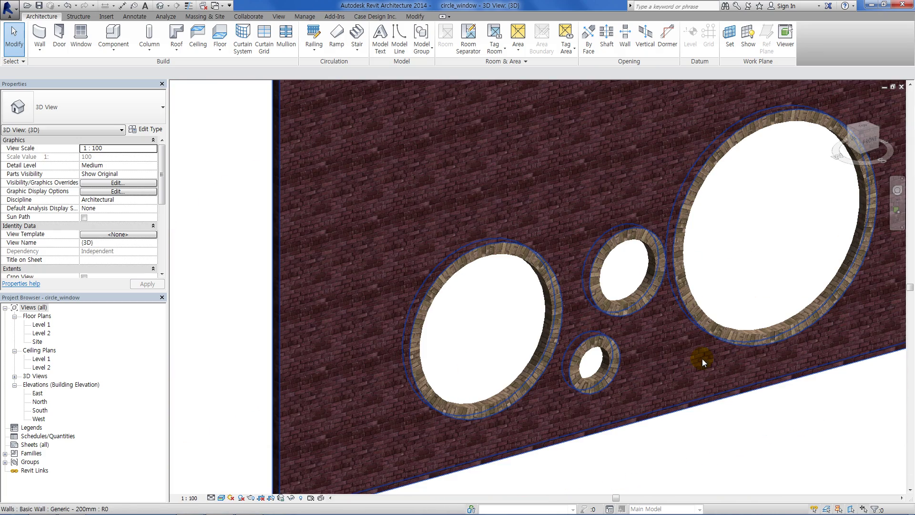
- Switch the 3D view to Hidden Line and orbit to face the wall front-on
{"action": "left_click", "coordinate": [222, 498]}
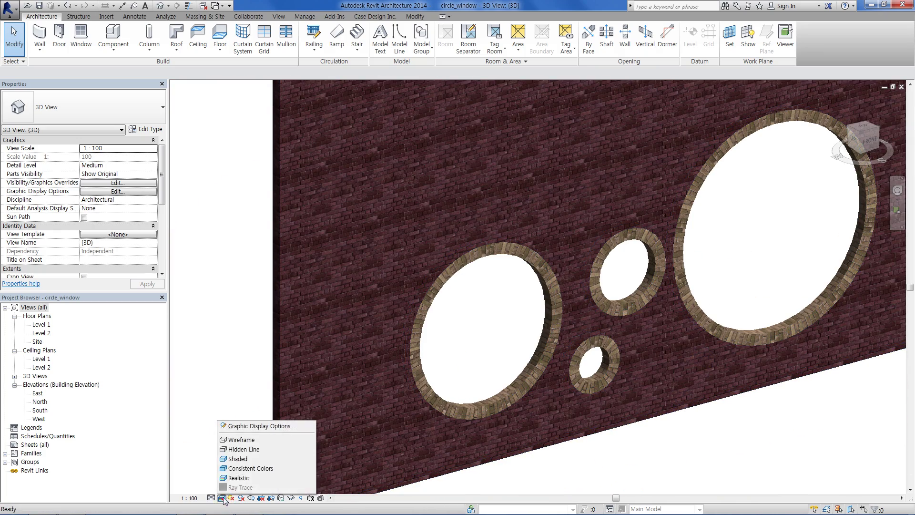
{"action": "left_click", "coordinate": [240, 448]}
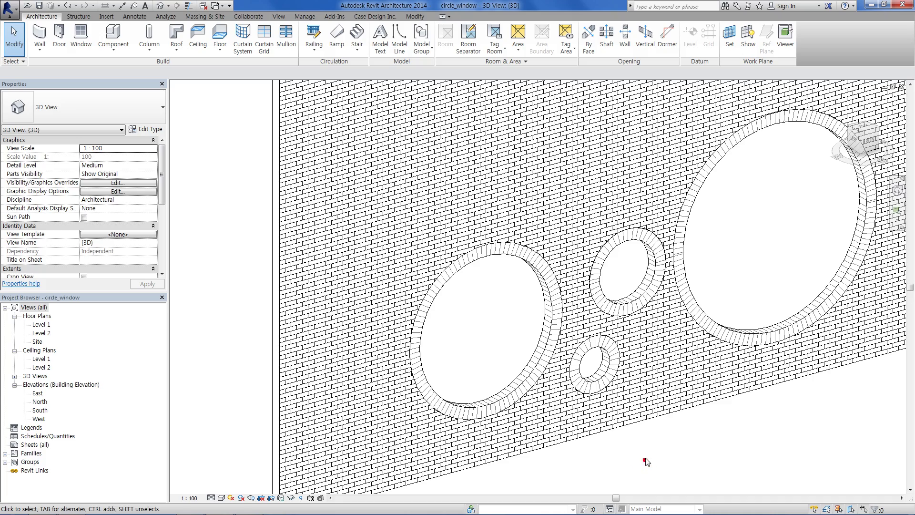
{"action": "mouse_move", "coordinate": [645, 461]}
{"action": "middle_mouse_down", "text": "shift"}
{"action": "mouse_move", "coordinate": [796, 465]}
{"action": "mouse_move", "coordinate": [765, 445]}
{"action": "mouse_move", "coordinate": [445, 425]}
{"action": "mouse_move", "coordinate": [620, 414]}
{"action": "middle_mouse_up", "text": "shift"}
{"action": "scroll", "coordinate": [664, 415], "scroll_direction": "up", "scroll_amount": 2}
{"action": "scroll", "coordinate": [668, 417], "scroll_direction": "up", "scroll_amount": 2}
{"action": "scroll", "coordinate": [699, 332], "scroll_direction": "up", "scroll_amount": 2}
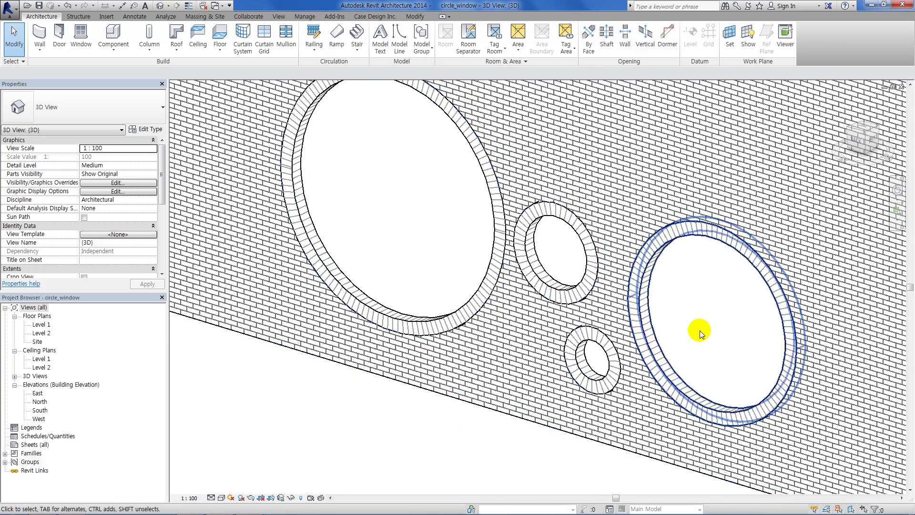
{"action": "scroll", "coordinate": [700, 332], "scroll_direction": "down", "scroll_amount": 3}
{"action": "mouse_move", "coordinate": [699, 332]}
{"action": "middle_mouse_down", "text": "shift"}
{"action": "mouse_move", "coordinate": [649, 343]}
{"action": "mouse_move", "coordinate": [441, 333]}
{"action": "mouse_move", "coordinate": [394, 381]}
{"action": "mouse_move", "coordinate": [268, 89]}
{"action": "middle_mouse_up", "text": "shift"}
{"action": "left_click", "coordinate": [393, 382]}
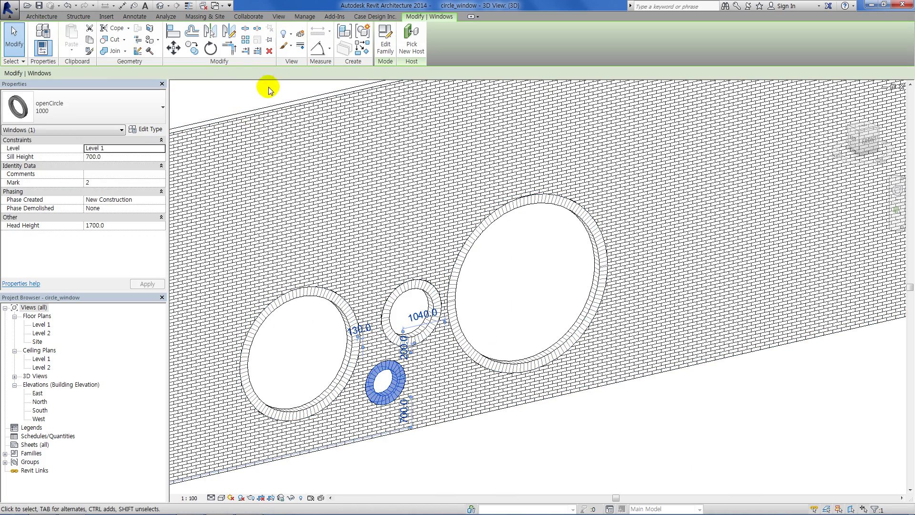
- Duplicate the smallest window's 1000 type as 500 with Width 500, giving a 250 radius
{"action": "left_click", "coordinate": [156, 133]}
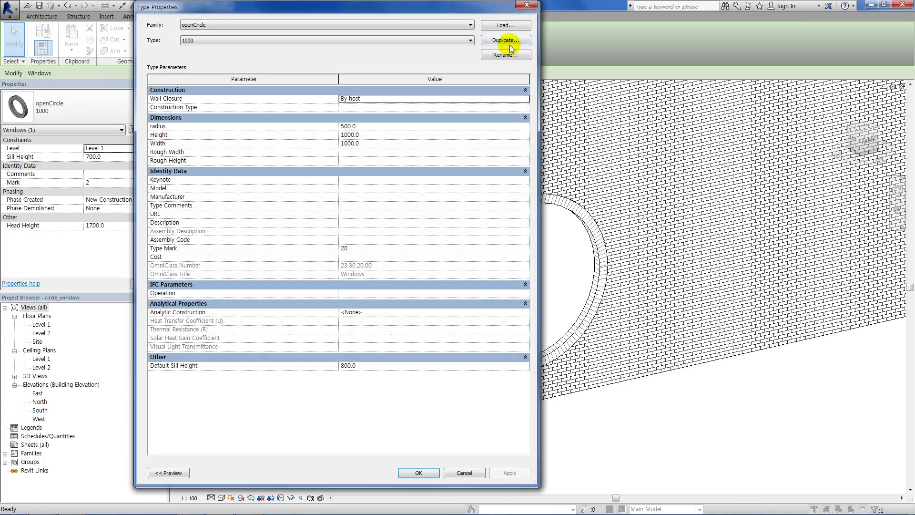
{"action": "left_click", "coordinate": [506, 41]}
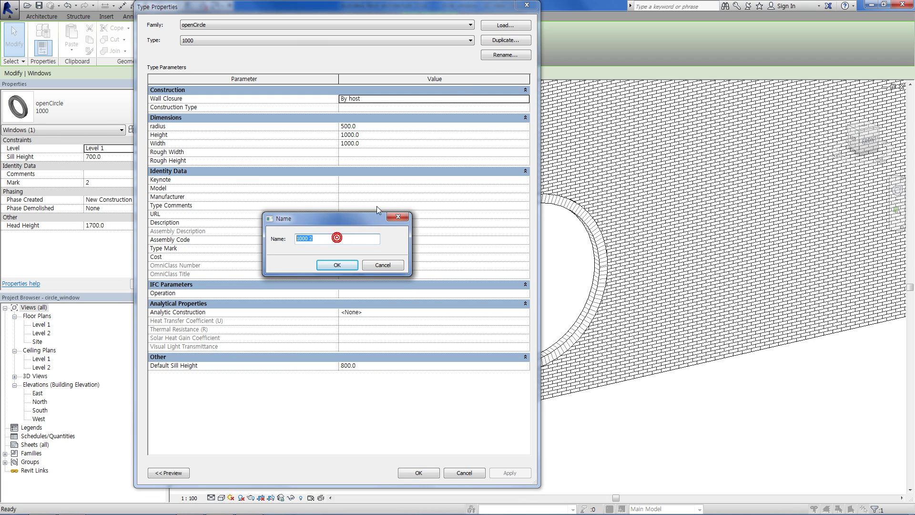
{"action": "left_click", "coordinate": [332, 266]}
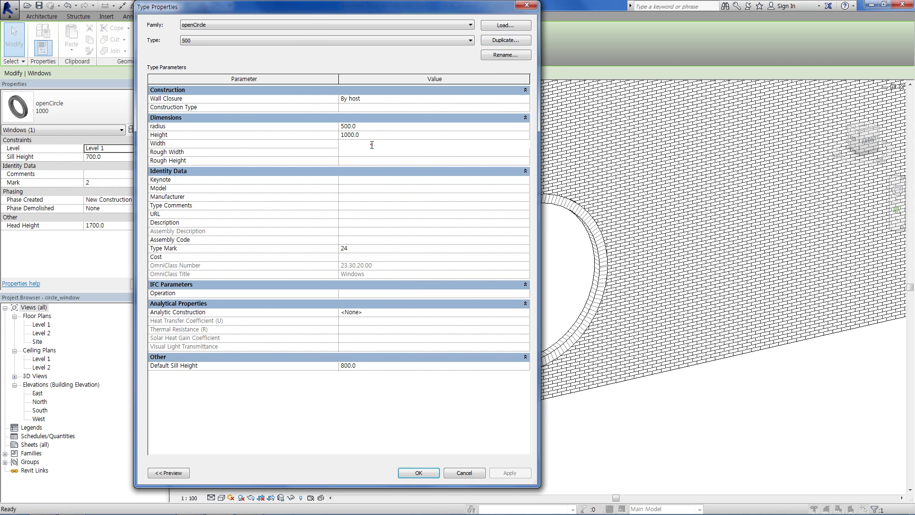
{"action": "key", "text": "Tab"}
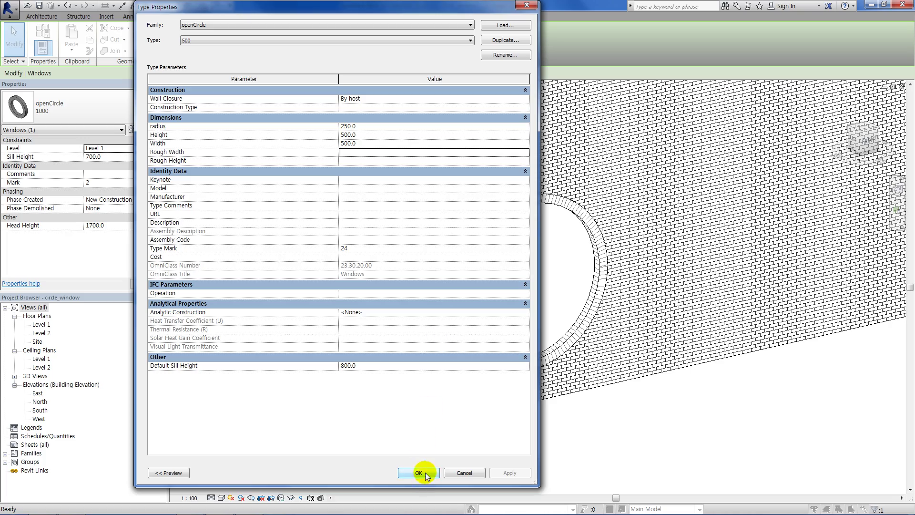
{"action": "left_click", "coordinate": [419, 473]}
{"action": "left_click", "coordinate": [530, 438]}
{"action": "scroll", "coordinate": [422, 435], "scroll_direction": "up", "scroll_amount": 2}
- Switch the 3D view back to the Realistic visual style
{"action": "scroll", "coordinate": [366, 409], "scroll_direction": "up", "scroll_amount": 2}
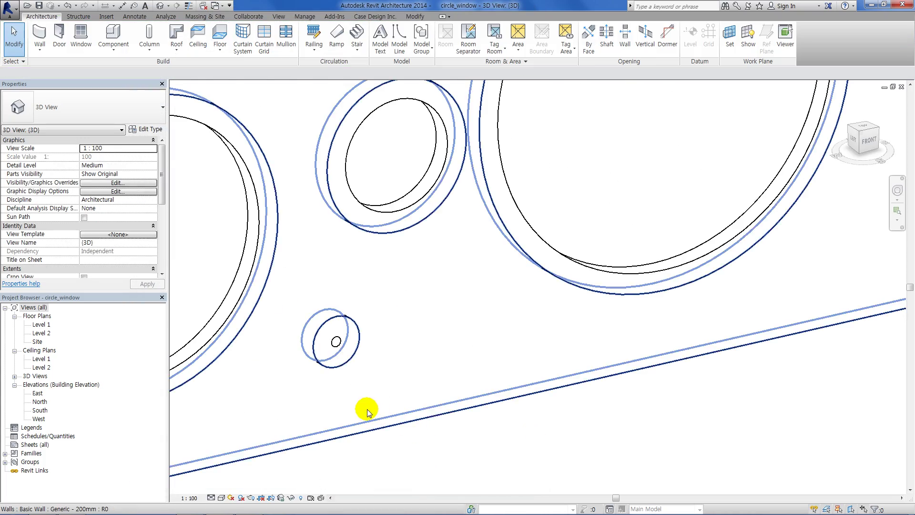
{"action": "scroll", "coordinate": [333, 343], "scroll_direction": "up", "scroll_amount": 3}
{"action": "scroll", "coordinate": [352, 329], "scroll_direction": "up", "scroll_amount": 2}
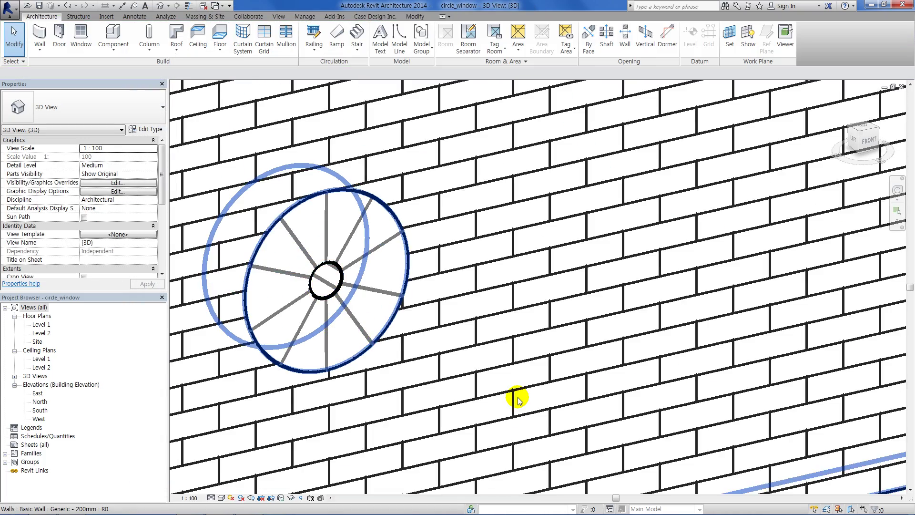
{"action": "scroll", "coordinate": [519, 399], "scroll_direction": "down", "scroll_amount": 3}
{"action": "scroll", "coordinate": [530, 408], "scroll_direction": "down", "scroll_amount": 3}
{"action": "scroll", "coordinate": [643, 445], "scroll_direction": "down", "scroll_amount": 2}
{"action": "scroll", "coordinate": [428, 443], "scroll_direction": "up", "scroll_amount": 1}
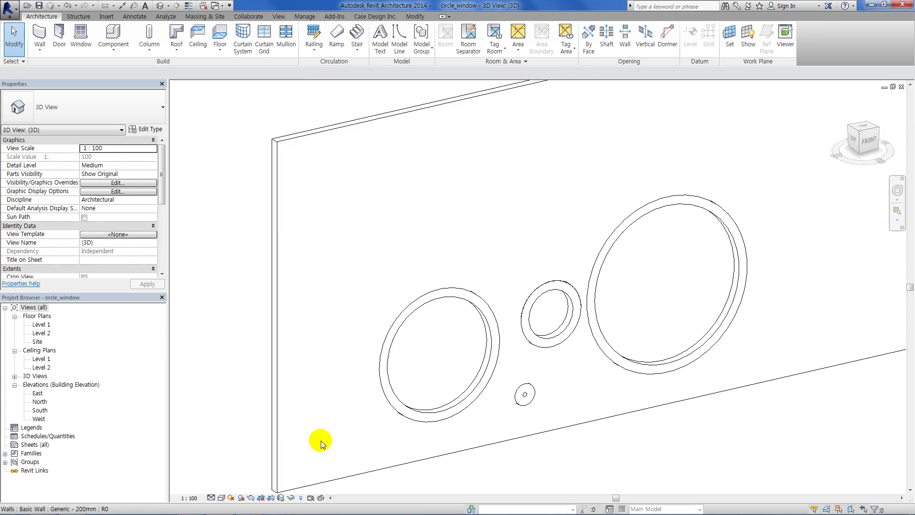
{"action": "left_click", "coordinate": [221, 497]}
{"action": "left_click", "coordinate": [240, 478]}
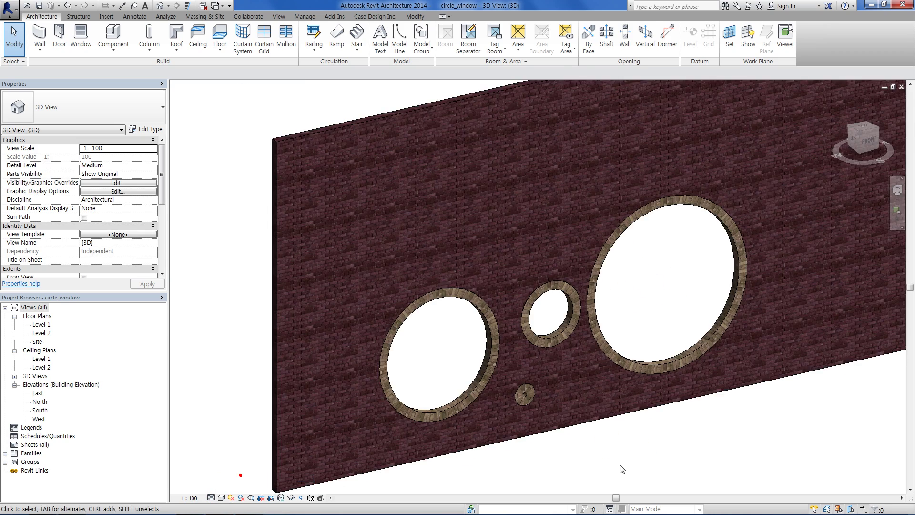
- Zoom and pan across the textured brick wall to inspect the round window surrounds
{"action": "scroll", "coordinate": [607, 448], "scroll_direction": "up", "scroll_amount": 2}
{"action": "scroll", "coordinate": [570, 432], "scroll_direction": "up", "scroll_amount": 2}
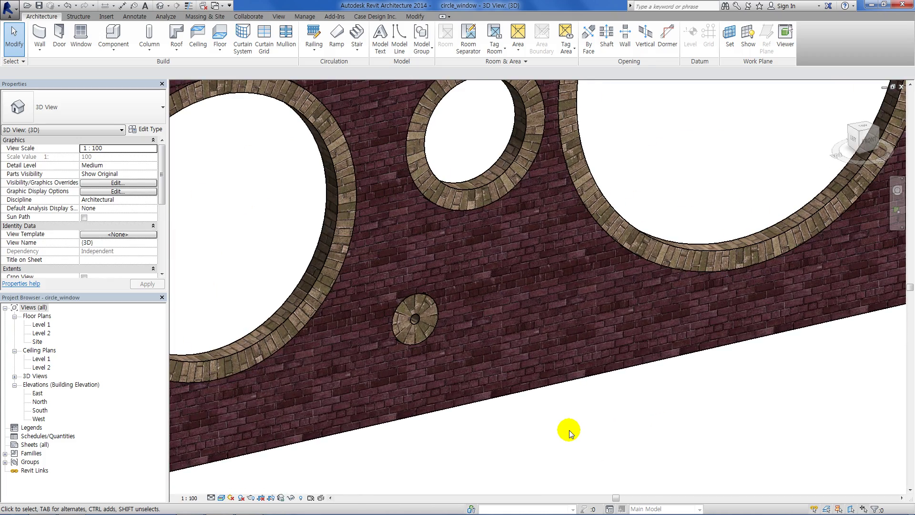
{"action": "scroll", "coordinate": [569, 465], "scroll_direction": "down", "scroll_amount": 2}
{"action": "scroll", "coordinate": [571, 462], "scroll_direction": "down", "scroll_amount": 1}
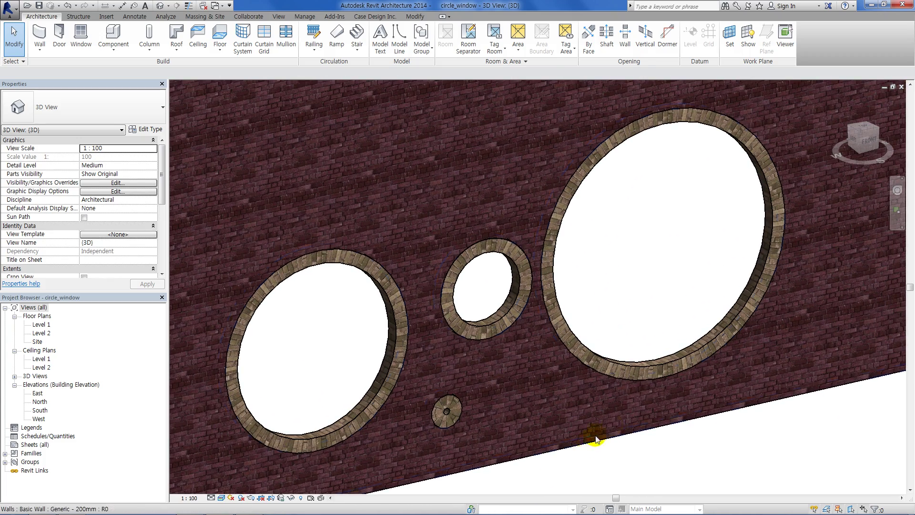
{"action": "left_click", "coordinate": [653, 370]}
{"action": "left_click", "coordinate": [714, 439]}
{"action": "middle_click_drag", "start_coordinate": [481, 370], "coordinate": [457, 387]}
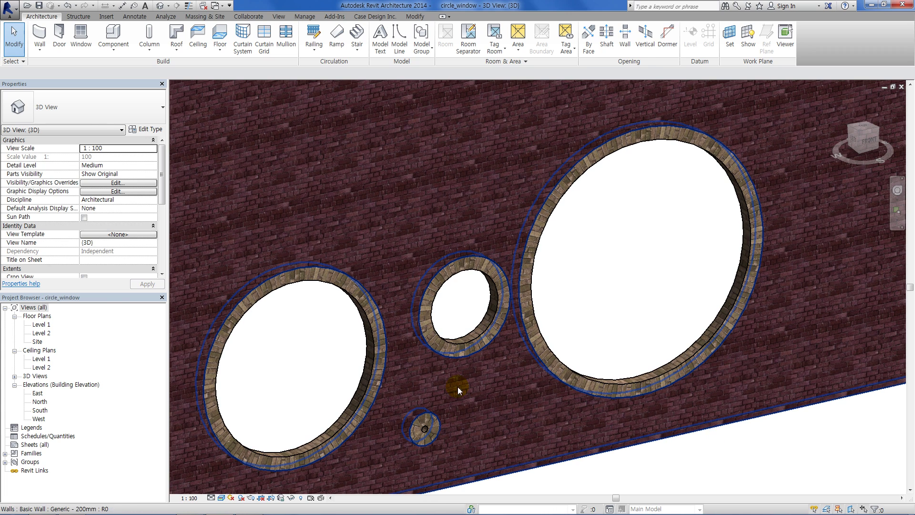
{"action": "left_click", "coordinate": [16, 46]}
- Create a new family, Family1, from the Metric Window template
{"action": "left_click", "coordinate": [11, 9]}
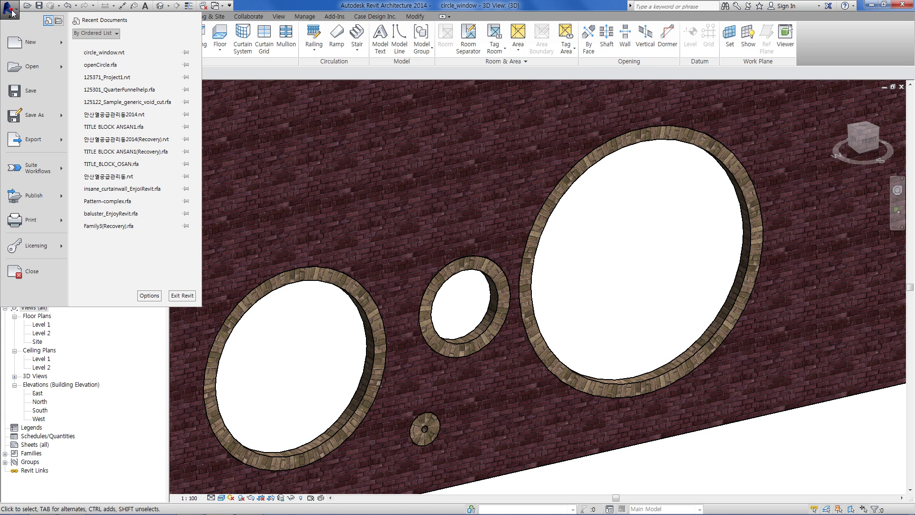
{"action": "left_click", "coordinate": [65, 43]}
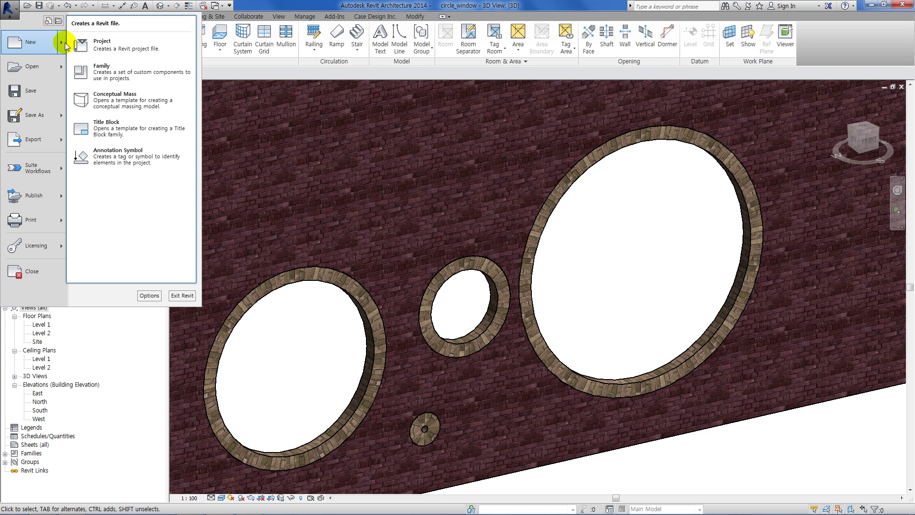
{"action": "left_click", "coordinate": [90, 69]}
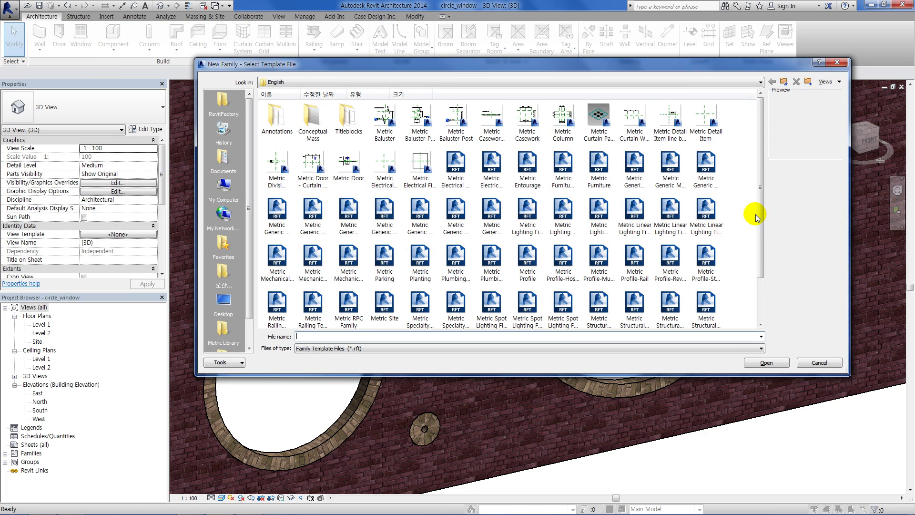
{"action": "left_click_drag", "start_coordinate": [761, 223], "coordinate": [760, 262]}
{"action": "left_click", "coordinate": [384, 296]}
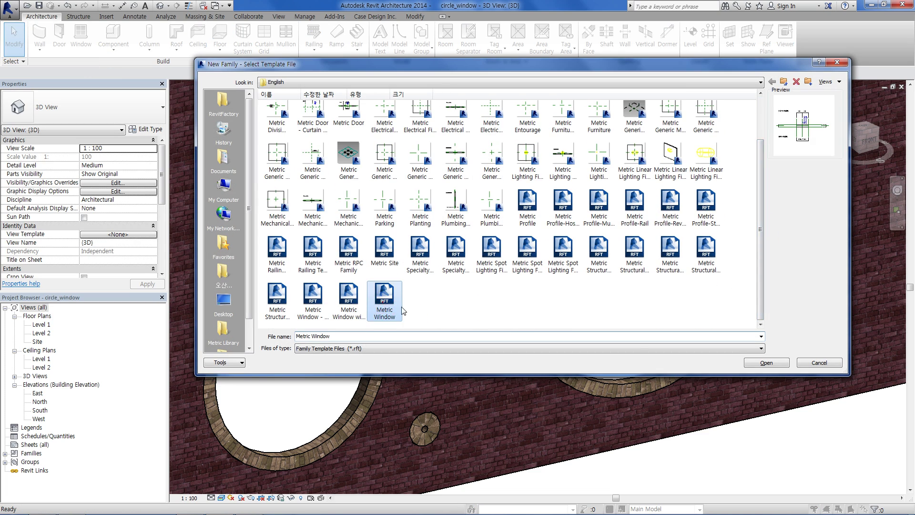
{"action": "left_click", "coordinate": [781, 364]}
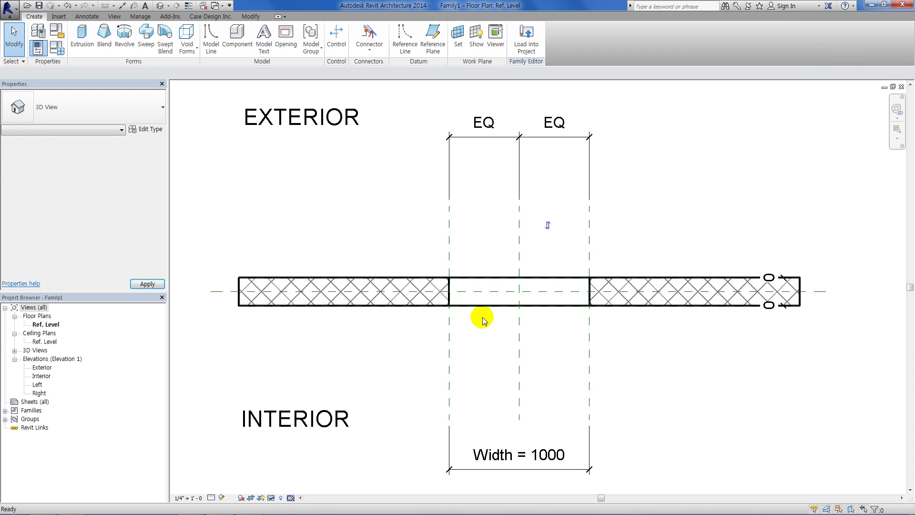
- In the Exterior elevation, delete the default rectangular opening and draw a horizontal mid-height reference plane
{"action": "double_click", "coordinate": [42, 367]}
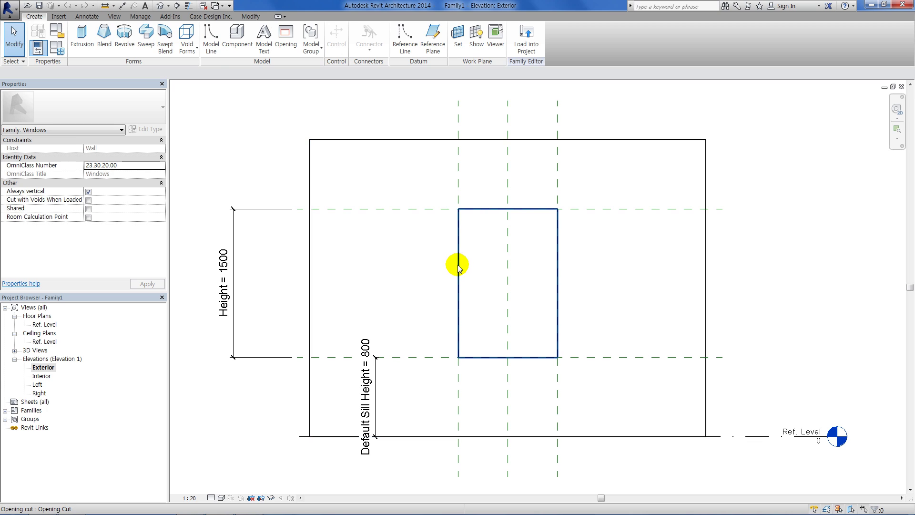
{"action": "left_click", "coordinate": [457, 265]}
{"action": "key", "text": "Delete"}
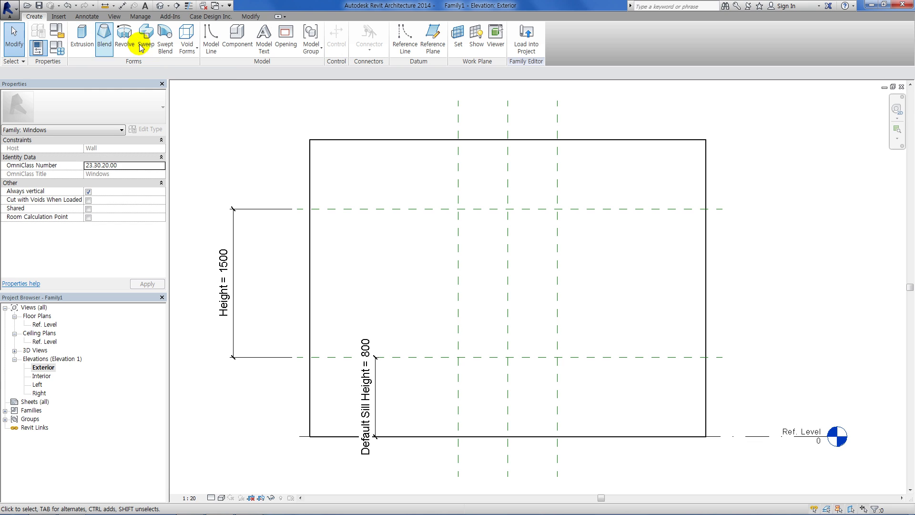
{"action": "left_click", "coordinate": [433, 38]}
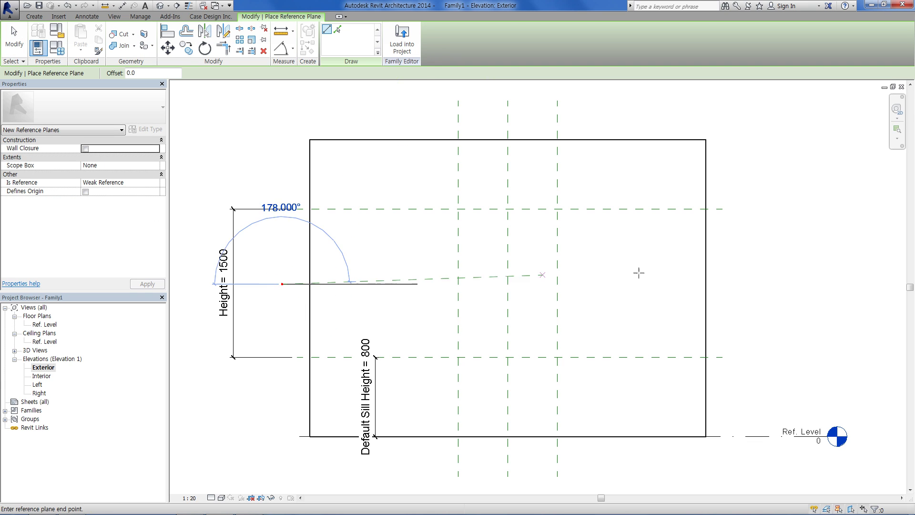
{"action": "left_click", "coordinate": [725, 284]}
{"action": "left_click", "coordinate": [726, 283]}
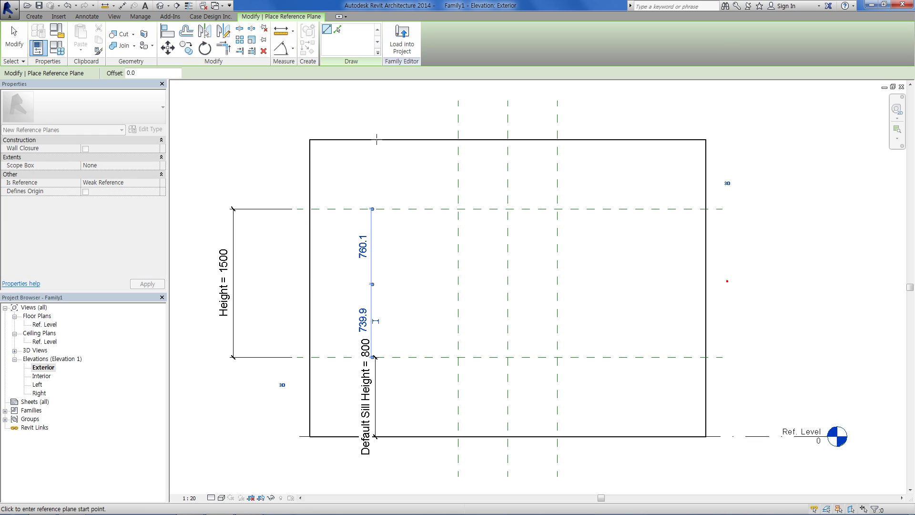
- Dimension the top, middle and bottom reference planes with an aligned dimension set to EQ
{"action": "left_click", "coordinate": [292, 50]}
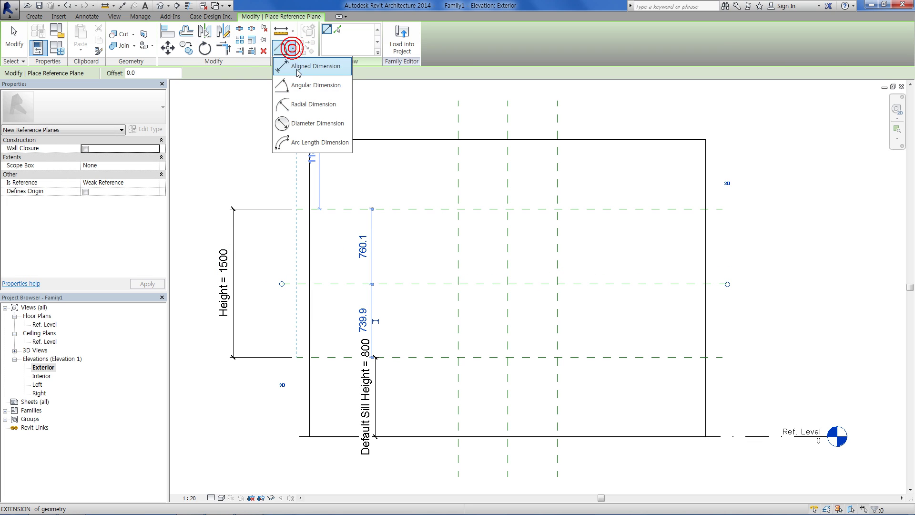
{"action": "left_click", "coordinate": [312, 65]}
{"action": "left_click", "coordinate": [330, 208]}
{"action": "left_click", "coordinate": [332, 284]}
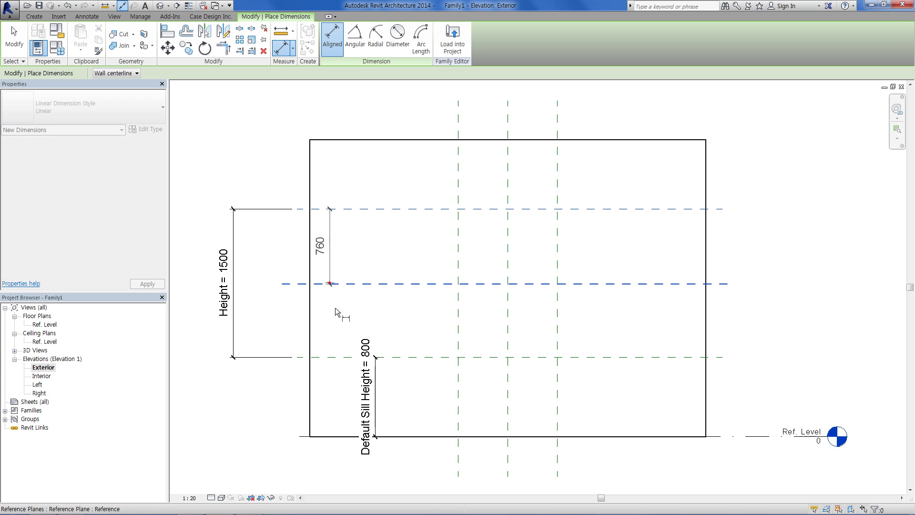
{"action": "left_click", "coordinate": [333, 357]}
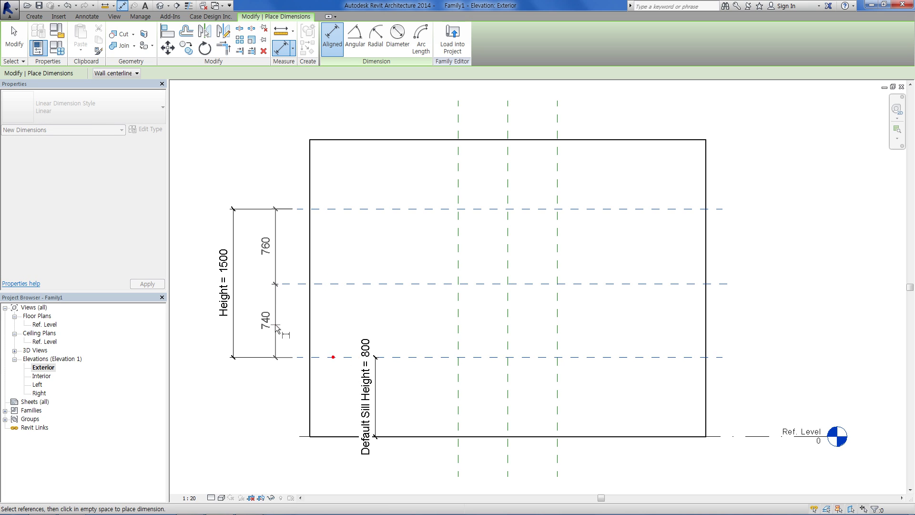
{"action": "left_click", "coordinate": [275, 290]}
{"action": "left_click", "coordinate": [14, 38]}
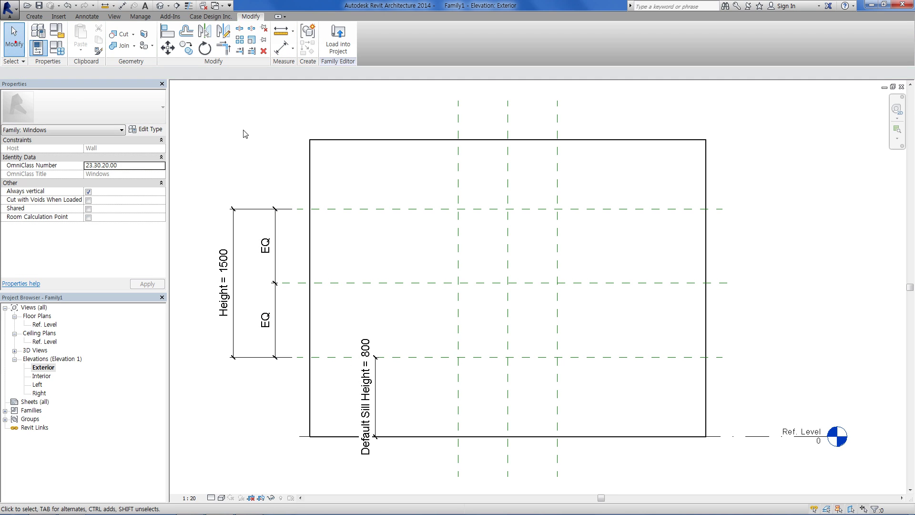
{"action": "left_click", "coordinate": [348, 209]}
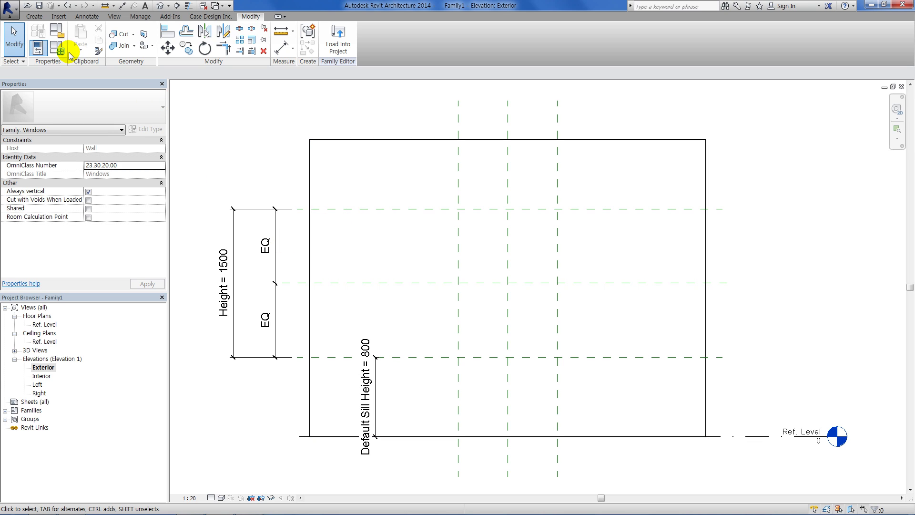
{"action": "left_click", "coordinate": [437, 214]}
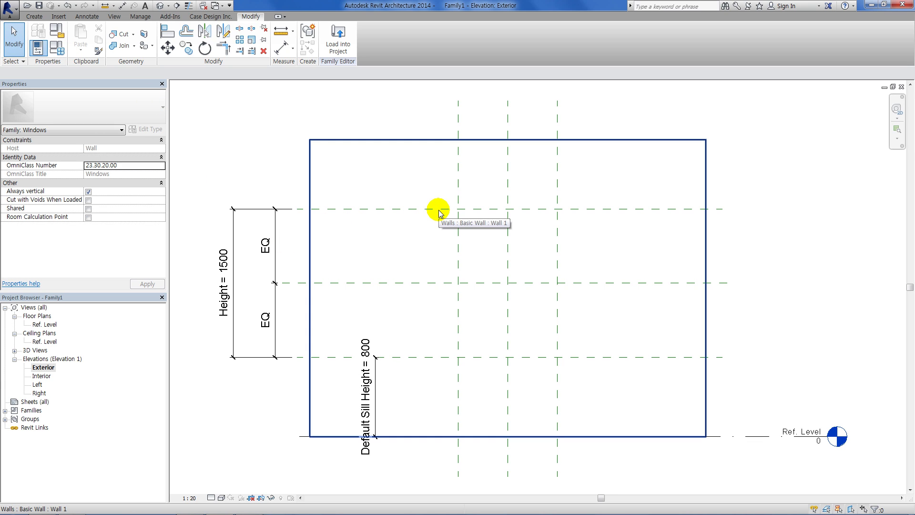
{"action": "scroll", "coordinate": [414, 312], "scroll_direction": "down", "scroll_amount": 2}
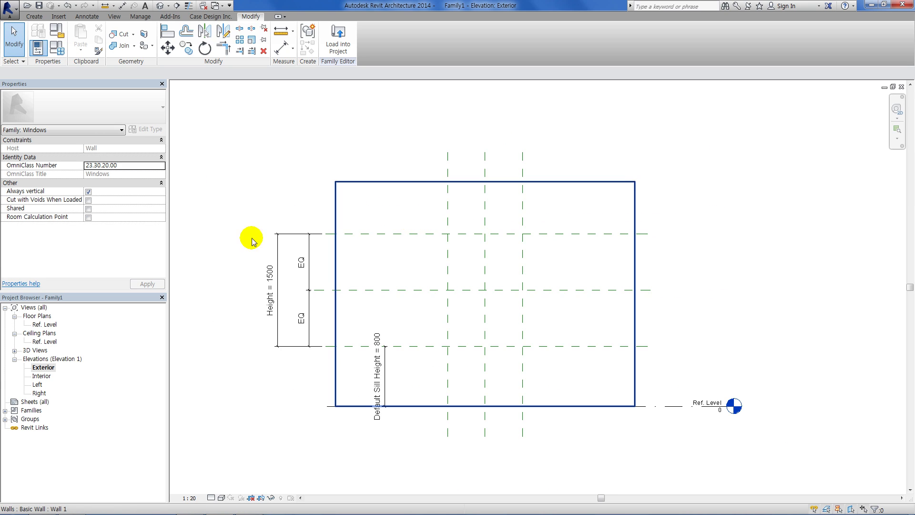
{"action": "left_click", "coordinate": [58, 48]}
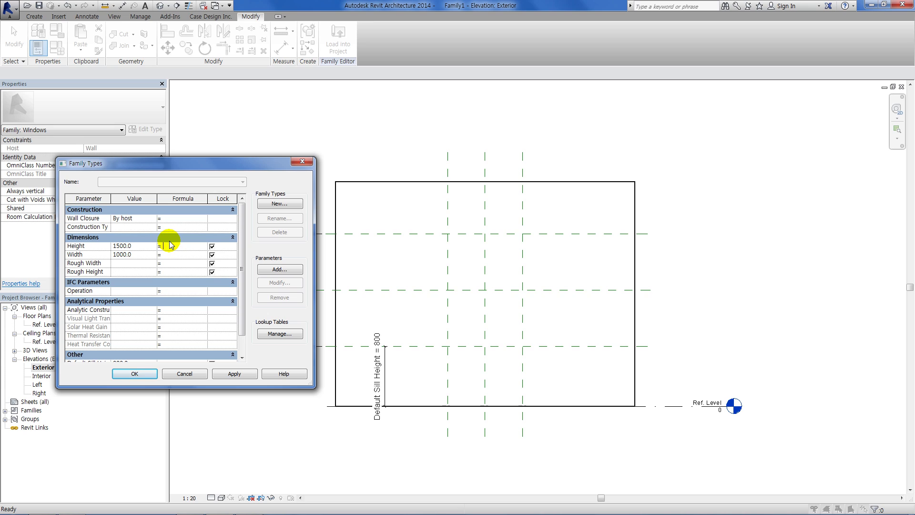
- Give the Height parameter the formula Width so it reads 1000
{"action": "type", "text": "With"}
{"action": "left_click", "coordinate": [134, 374]}
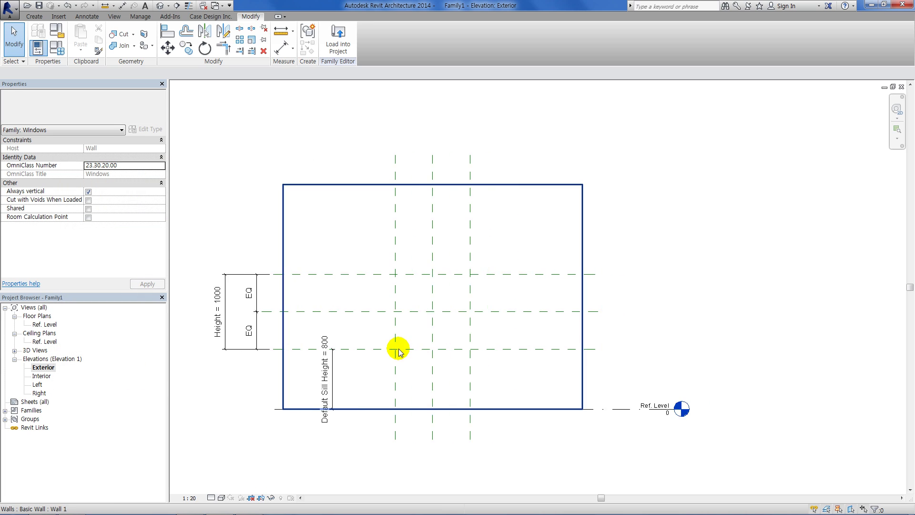
{"action": "scroll", "coordinate": [398, 347], "scroll_direction": "up", "scroll_amount": 2}
- Sketch a circular wall opening of radius 500 centred on the reference-plane intersection
{"action": "left_click", "coordinate": [37, 18]}
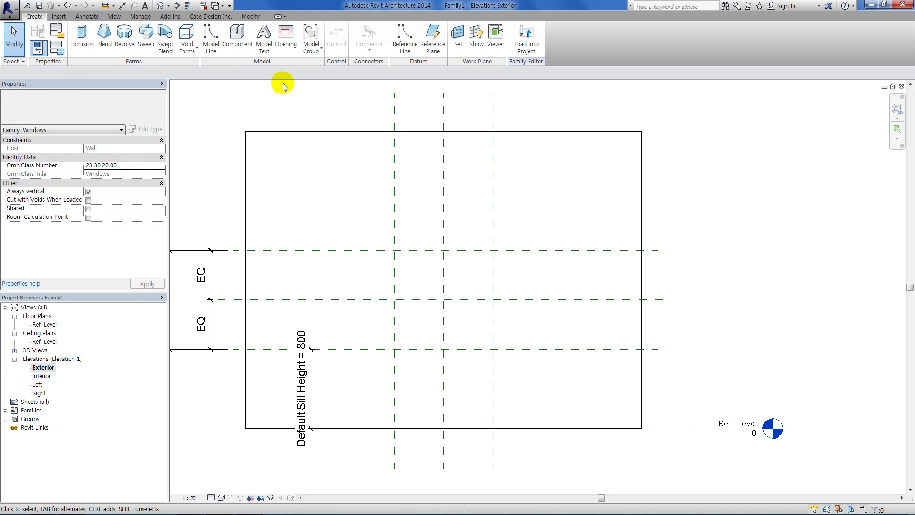
{"action": "left_click", "coordinate": [285, 41]}
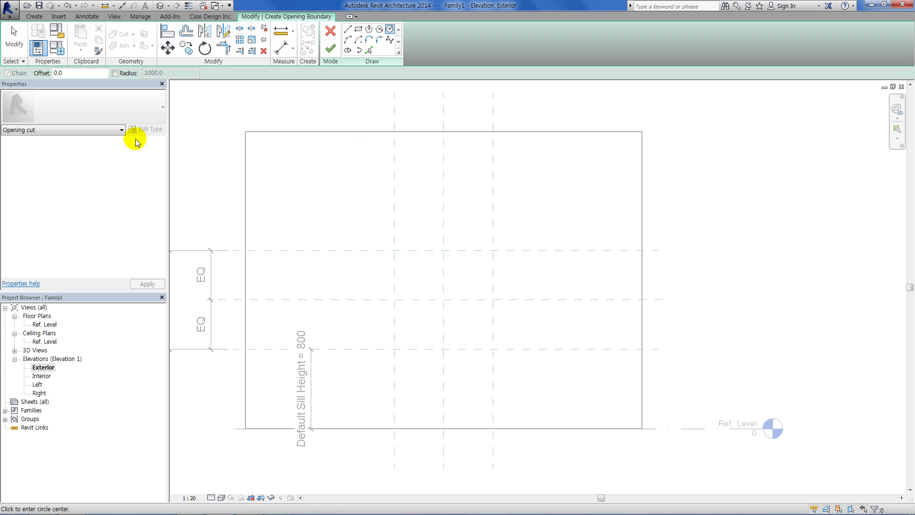
{"action": "left_click", "coordinate": [444, 300]}
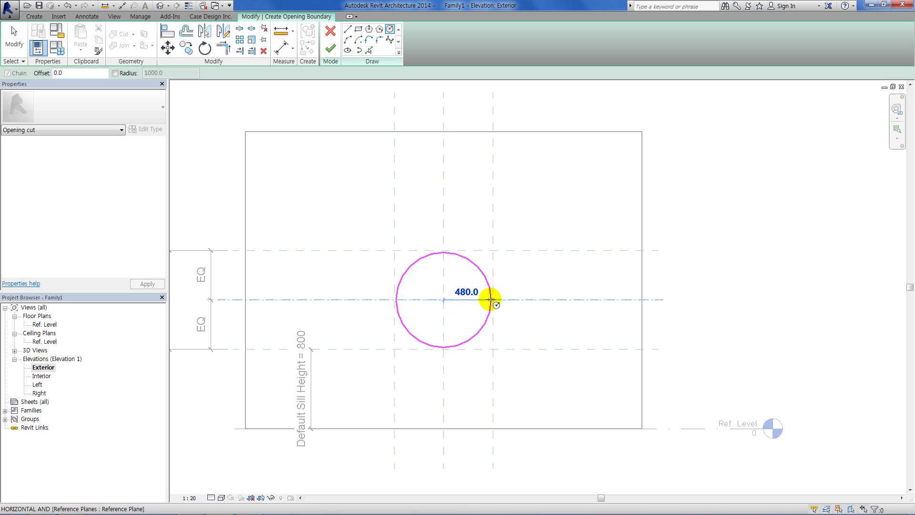
{"action": "left_click", "coordinate": [493, 299]}
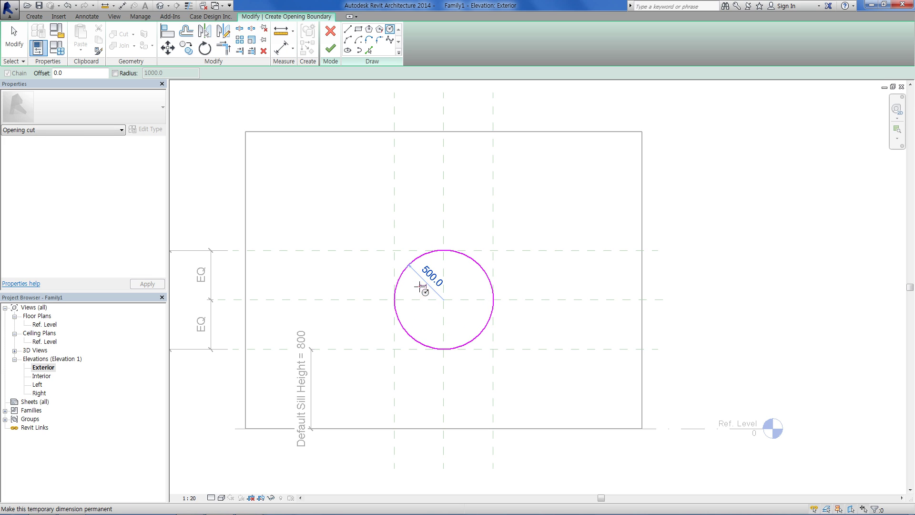
{"action": "key", "text": "Escape"}
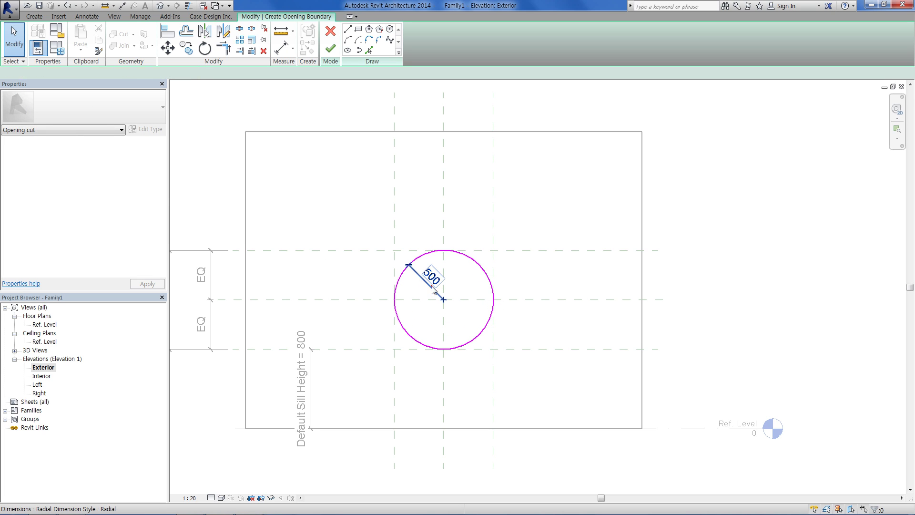
- Label the radial dimension with a new type parameter named radius and finish the opening
{"action": "left_click", "coordinate": [431, 286]}
{"action": "left_click", "coordinate": [180, 73]}
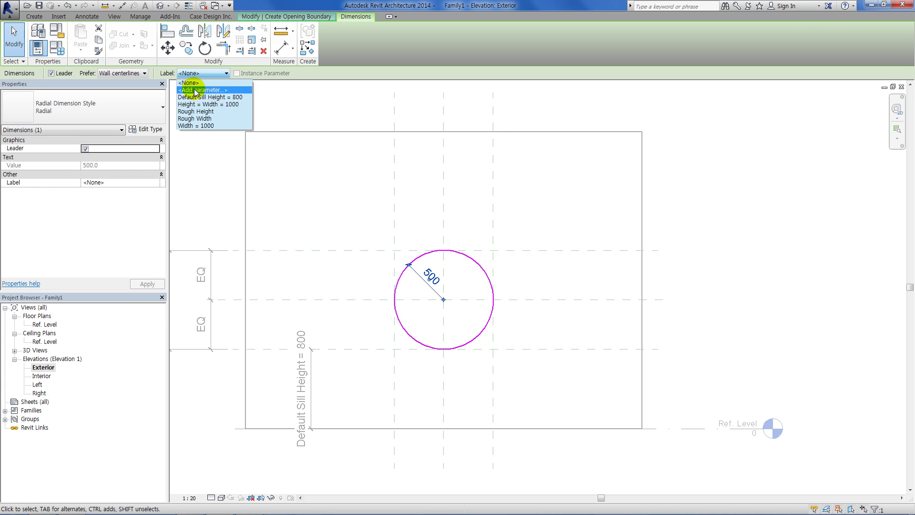
{"action": "left_click", "coordinate": [195, 90]}
{"action": "type", "text": "radius"}
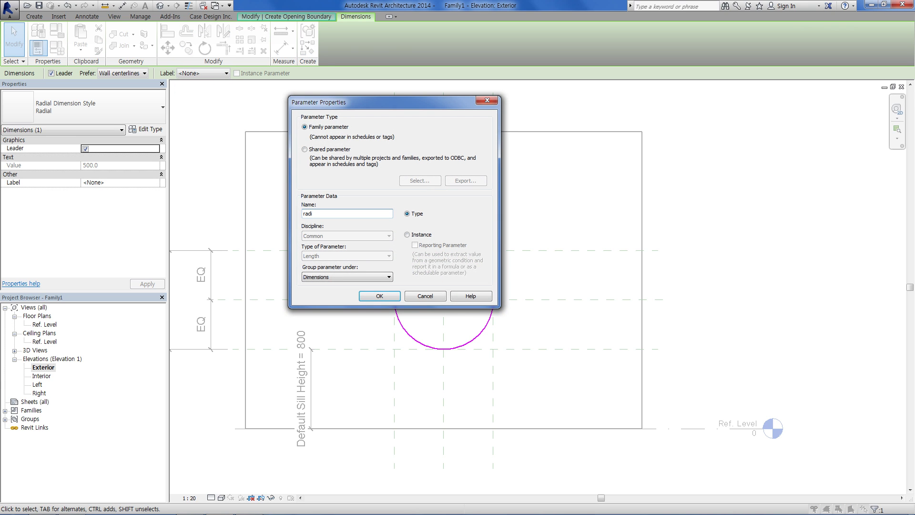
{"action": "left_click", "coordinate": [378, 294]}
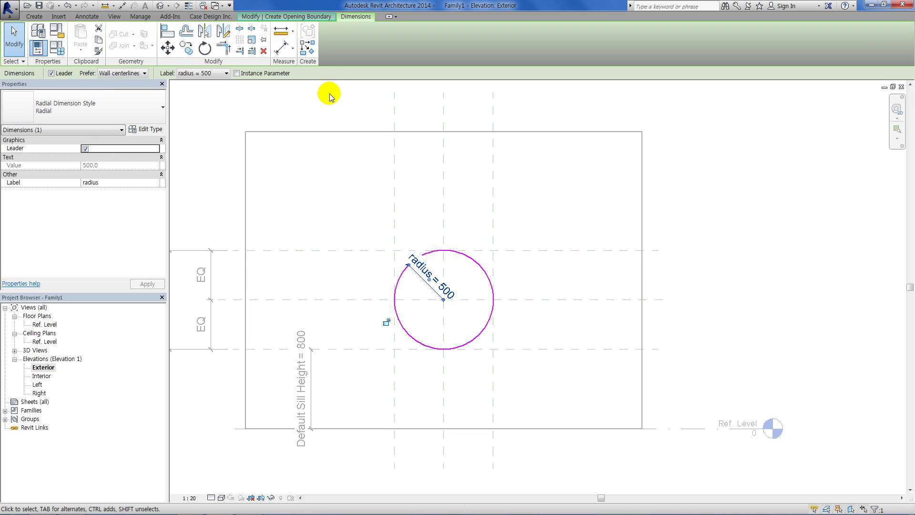
{"action": "left_click", "coordinate": [329, 97]}
{"action": "left_click", "coordinate": [330, 43]}
- Set the radius formula to Width / 2, then try moving the Left reference plane and cancel at the constraint error
{"action": "left_click", "coordinate": [57, 47]}
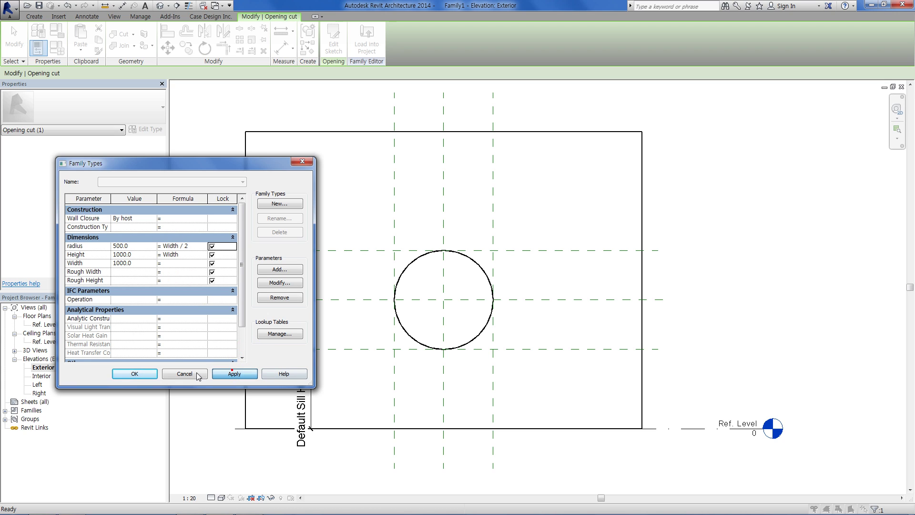
{"action": "left_click", "coordinate": [135, 373]}
{"action": "scroll", "coordinate": [473, 259], "scroll_direction": "down", "scroll_amount": 2}
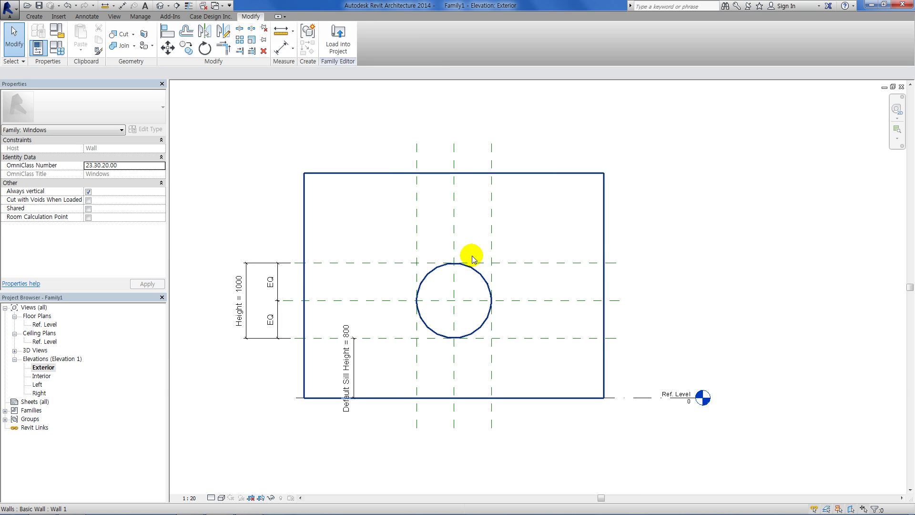
{"action": "left_click", "coordinate": [493, 234]}
{"action": "left_click", "coordinate": [508, 133]}
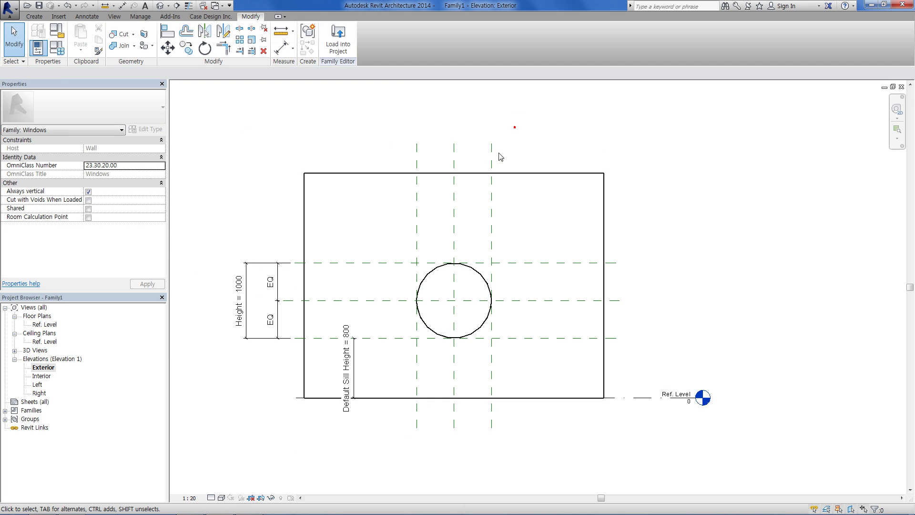
{"action": "left_click", "coordinate": [491, 157]}
{"action": "left_click_drag", "start_coordinate": [492, 149], "coordinate": [518, 150]}
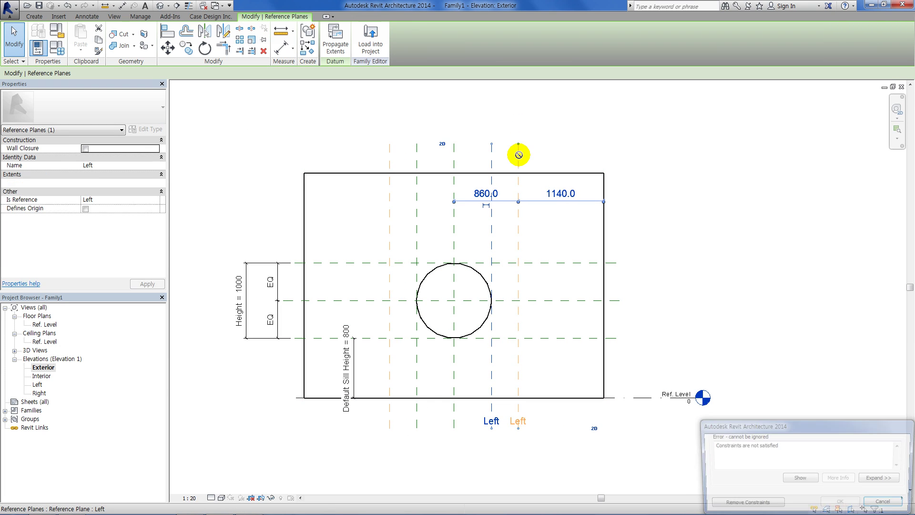
{"action": "left_click", "coordinate": [887, 504]}
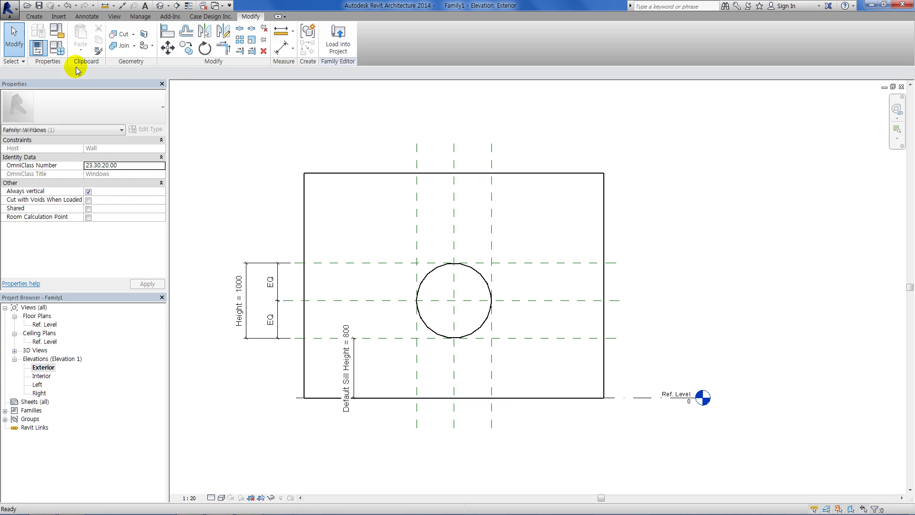
- Change the family's Width to 1200 so Height and the circular opening grow to match
{"action": "left_click", "coordinate": [57, 47]}
{"action": "type", "text": "1200"}
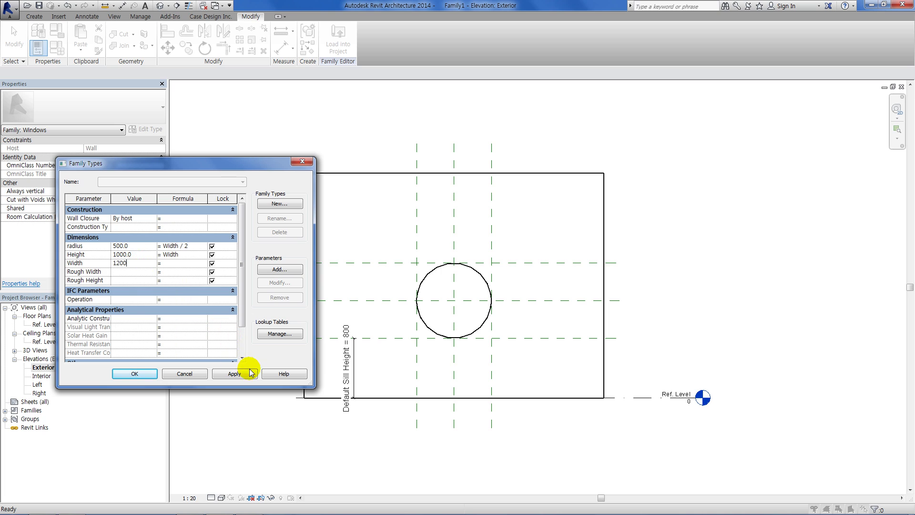
{"action": "left_click", "coordinate": [251, 372]}
{"action": "left_click", "coordinate": [152, 375]}
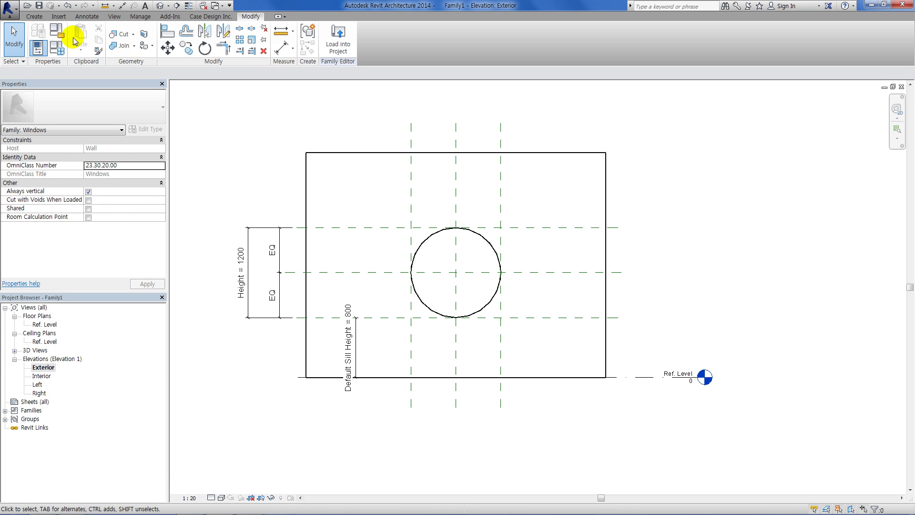
- In 3D, start a sweep whose path picks both arcs of the circular opening edge, then edit its profile
{"action": "left_click", "coordinate": [161, 6]}
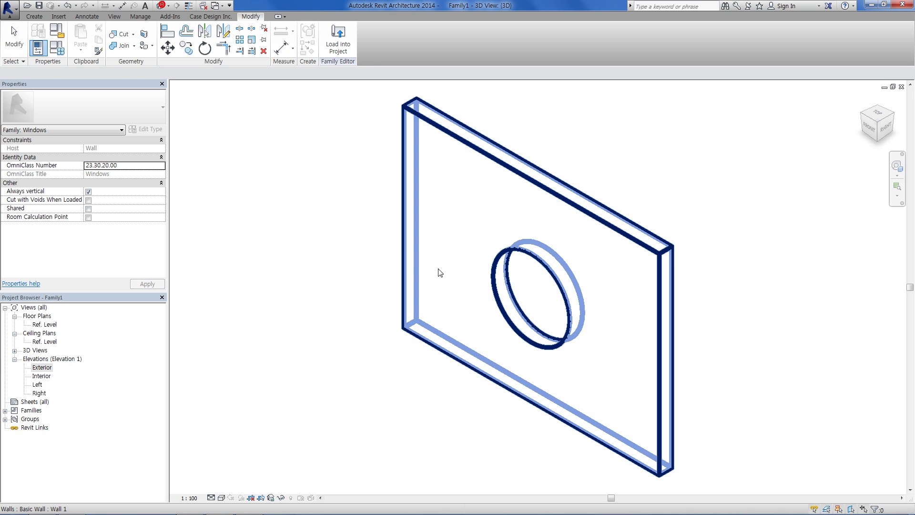
{"action": "left_click", "coordinate": [40, 20]}
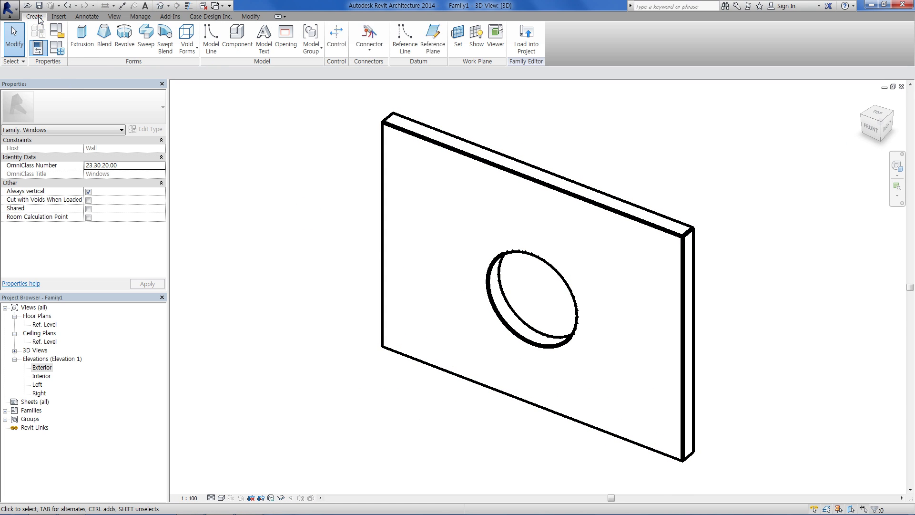
{"action": "left_click", "coordinate": [141, 50]}
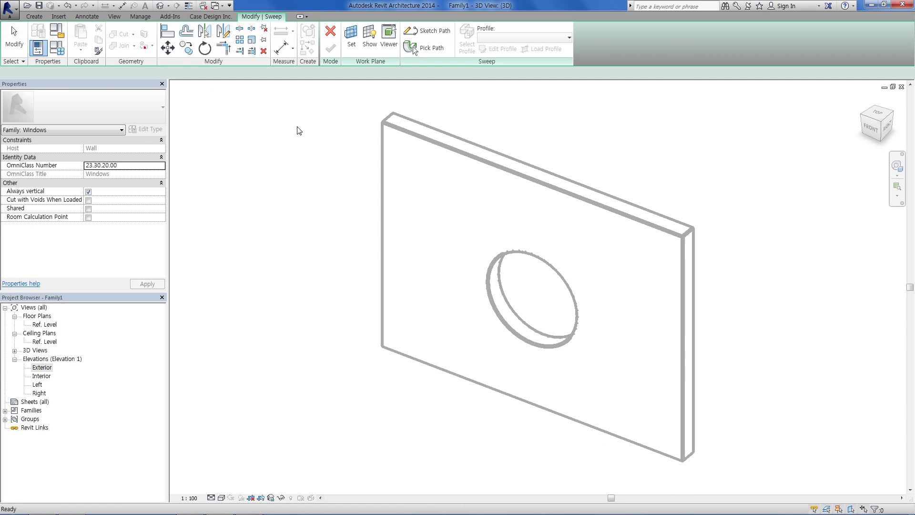
{"action": "left_click", "coordinate": [422, 50]}
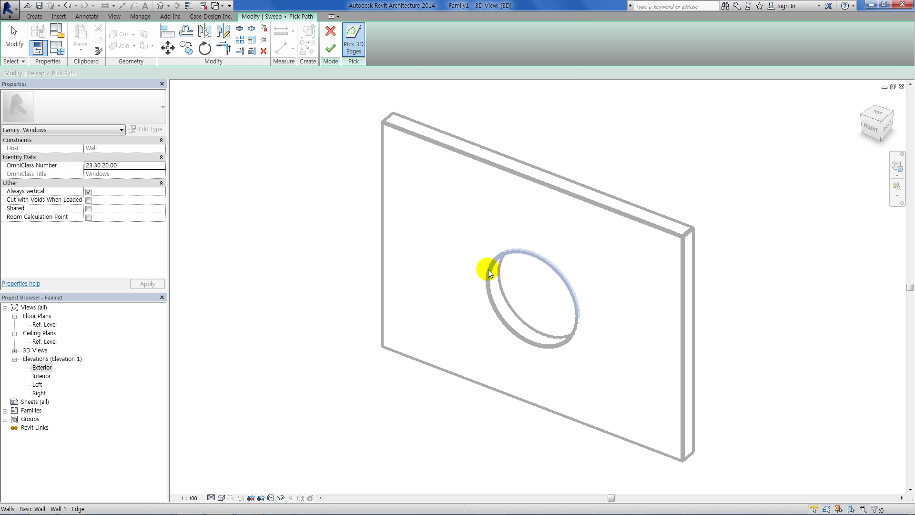
{"action": "left_click", "coordinate": [488, 270]}
{"action": "left_click", "coordinate": [494, 305]}
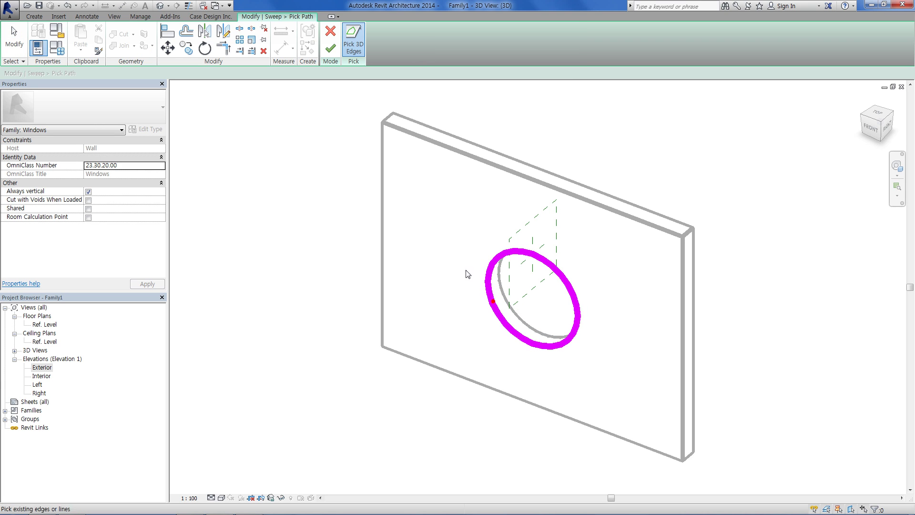
{"action": "left_click", "coordinate": [339, 54]}
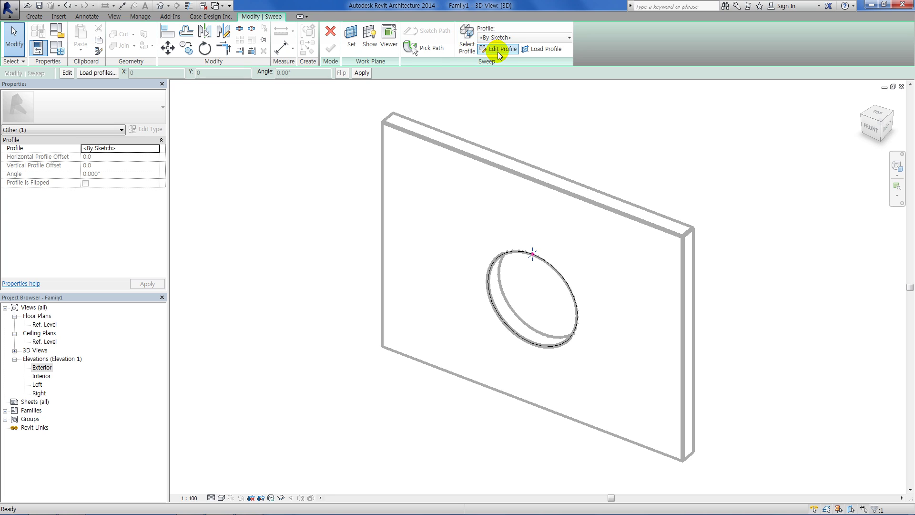
{"action": "left_click", "coordinate": [497, 51]}
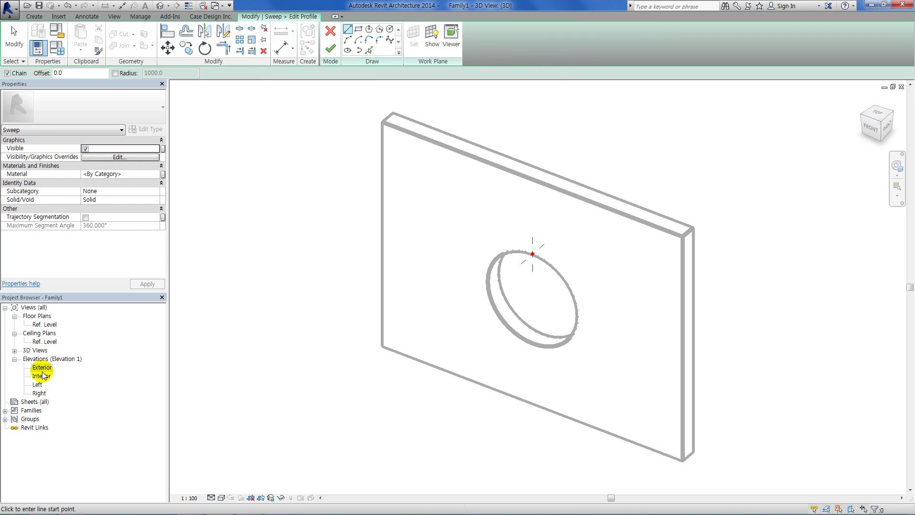
- In the Left elevation, draw a rectangular sweep profile starting at the wall's corner
{"action": "double_click", "coordinate": [38, 385]}
{"action": "scroll", "coordinate": [509, 269], "scroll_direction": "up", "scroll_amount": 2}
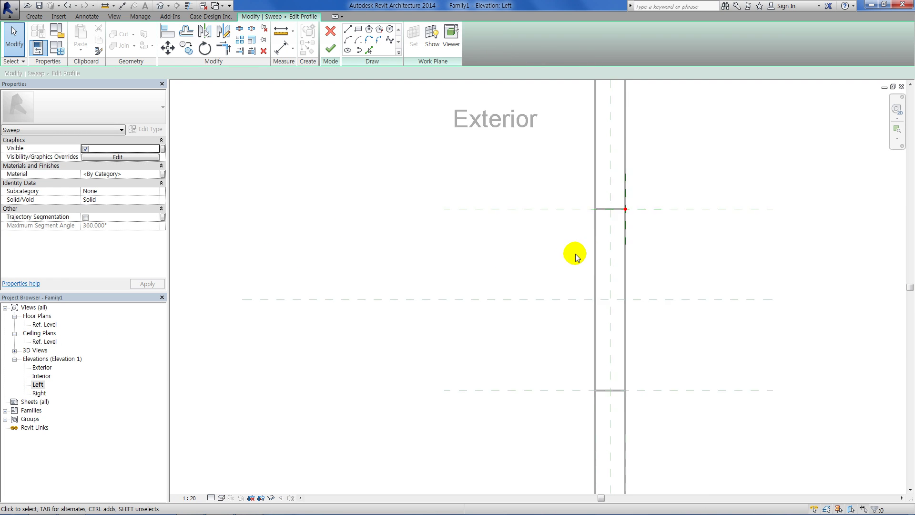
{"action": "scroll", "coordinate": [596, 253], "scroll_direction": "up", "scroll_amount": 3}
{"action": "mouse_move", "coordinate": [610, 252]}
{"action": "middle_mouse_down"}
{"action": "mouse_move", "coordinate": [618, 252]}
{"action": "mouse_move", "coordinate": [465, 296]}
{"action": "middle_mouse_up"}
{"action": "scroll", "coordinate": [469, 276], "scroll_direction": "up", "scroll_amount": 2}
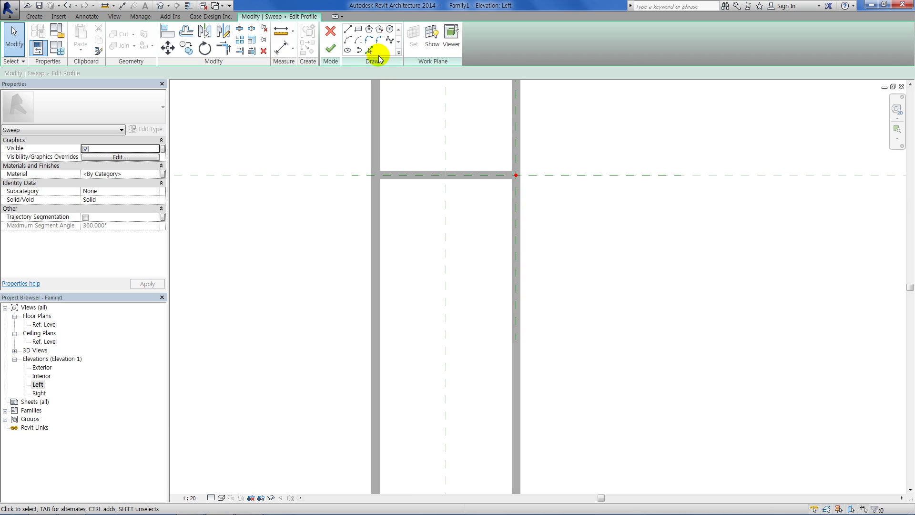
{"action": "left_click", "coordinate": [358, 30]}
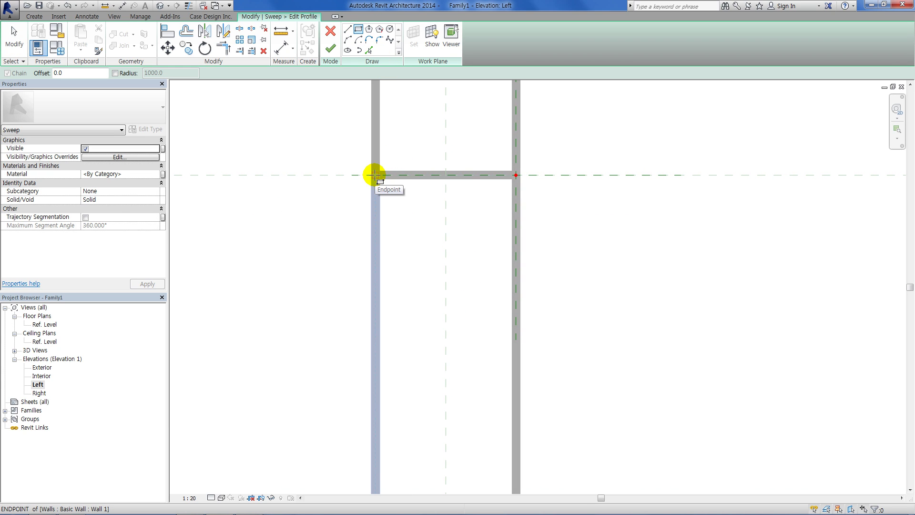
{"action": "left_click", "coordinate": [515, 174]}
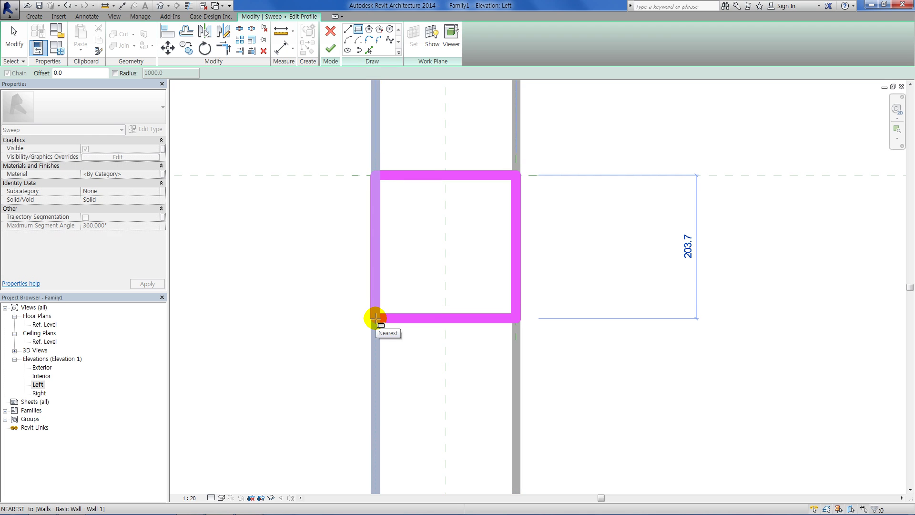
{"action": "left_click", "coordinate": [375, 303]}
- Change the profile rectangle's height from 182.7 to 200
{"action": "scroll", "coordinate": [375, 304], "scroll_direction": "down", "scroll_amount": 2}
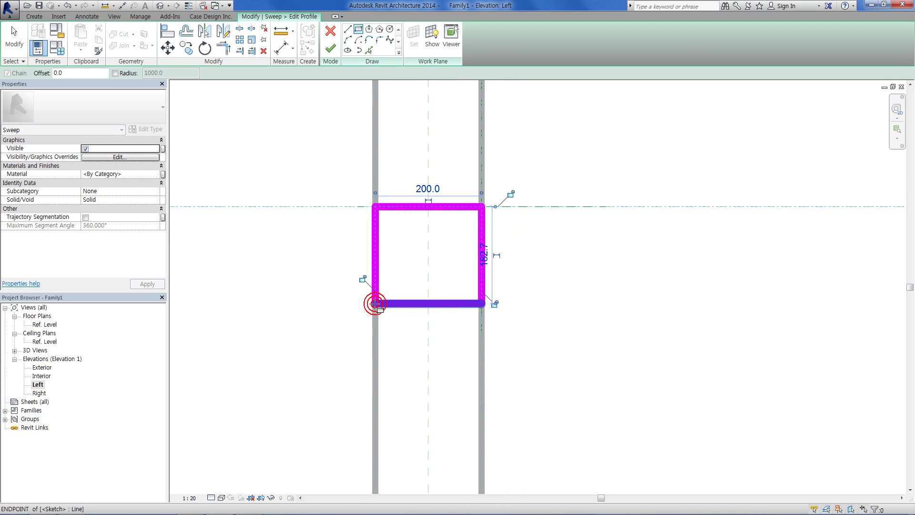
{"action": "scroll", "coordinate": [374, 302], "scroll_direction": "down", "scroll_amount": 2}
{"action": "scroll", "coordinate": [352, 280], "scroll_direction": "down", "scroll_amount": 2}
{"action": "left_click", "coordinate": [15, 36]}
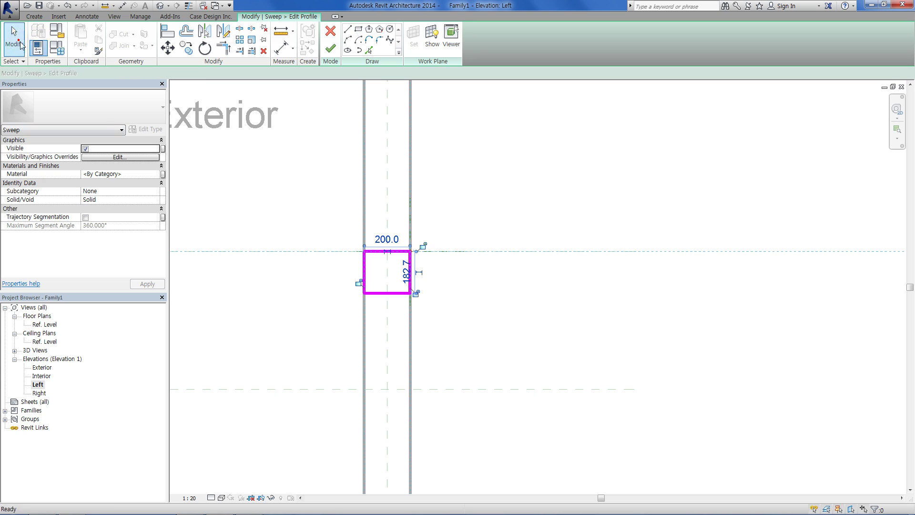
{"action": "scroll", "coordinate": [380, 281], "scroll_direction": "up", "scroll_amount": 2}
{"action": "left_click", "coordinate": [382, 306]}
{"action": "scroll", "coordinate": [322, 303], "scroll_direction": "up", "scroll_amount": 1}
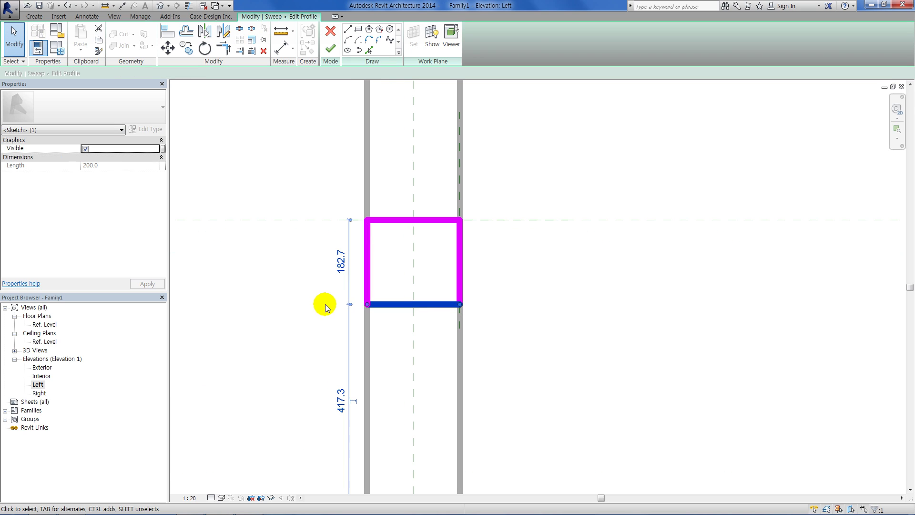
{"action": "left_click", "coordinate": [341, 265]}
{"action": "type", "text": "200"}
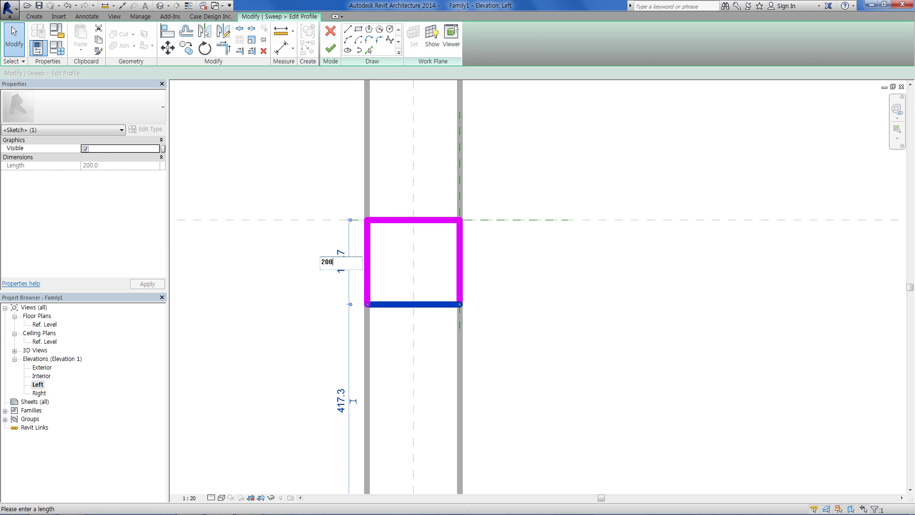
{"action": "key", "text": "Return"}
{"action": "left_click", "coordinate": [536, 303]}
{"action": "scroll", "coordinate": [411, 317], "scroll_direction": "up", "scroll_amount": 1}
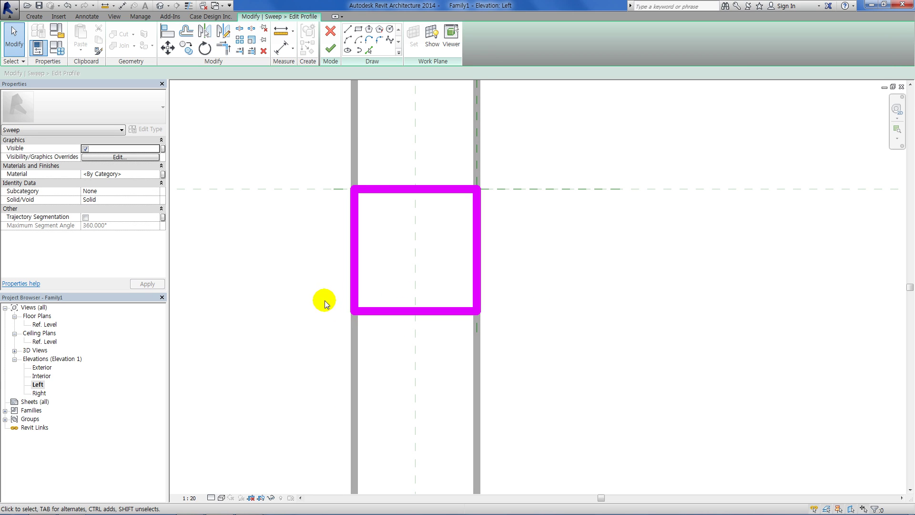
- With thin lines on, move the profile's left and bottom edges using the MV move command
{"action": "left_click", "coordinate": [357, 288]}
{"action": "left_click", "coordinate": [369, 310], "text": "ctrl"}
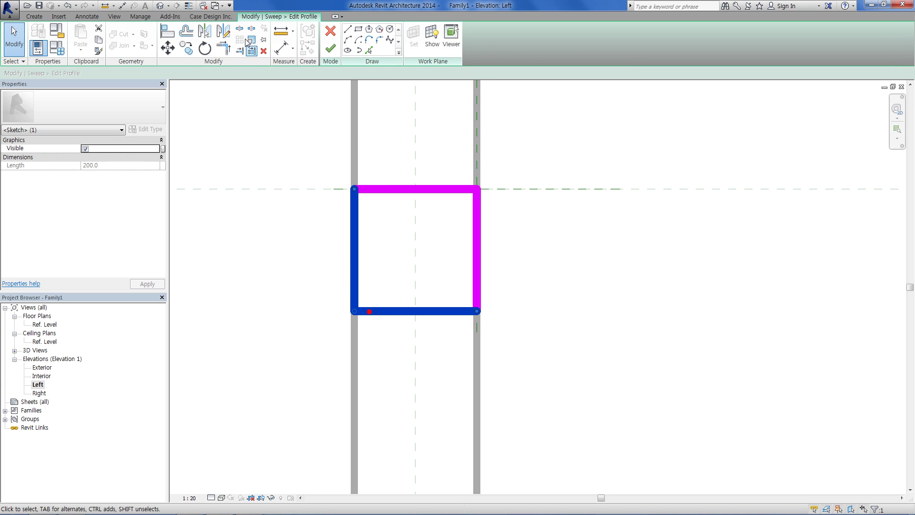
{"action": "left_click", "coordinate": [206, 8]}
{"action": "scroll", "coordinate": [362, 267], "scroll_direction": "up", "scroll_amount": 1}
{"action": "left_click", "coordinate": [362, 267]}
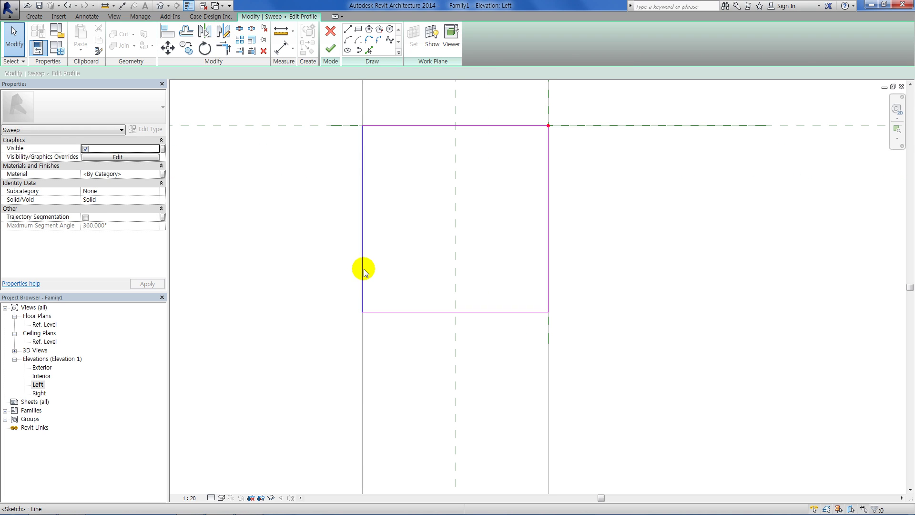
{"action": "left_click", "coordinate": [387, 311], "text": "ctrl"}
{"action": "scroll", "coordinate": [355, 304], "scroll_direction": "up", "scroll_amount": 3}
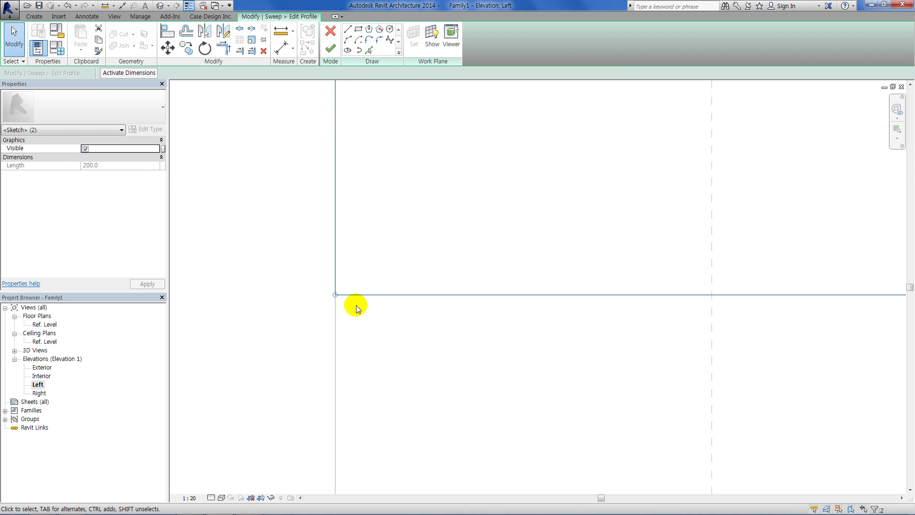
{"action": "scroll", "coordinate": [323, 298], "scroll_direction": "up", "scroll_amount": 3}
{"action": "scroll", "coordinate": [324, 298], "scroll_direction": "up", "scroll_amount": 1}
{"action": "key", "text": "m"}
{"action": "key", "text": "v"}
{"action": "left_click", "coordinate": [317, 272]}
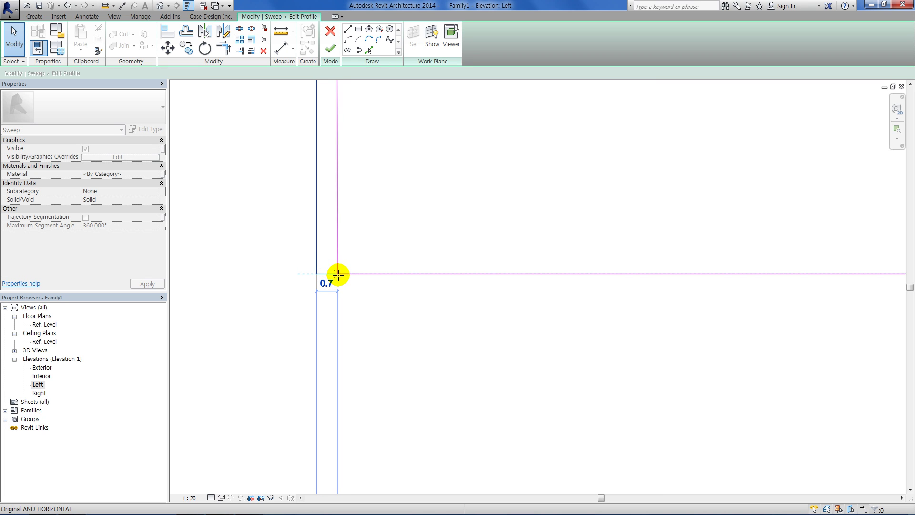
{"action": "left_click", "coordinate": [338, 274]}
{"action": "scroll", "coordinate": [443, 306], "scroll_direction": "down", "scroll_amount": 5}
{"action": "left_click", "coordinate": [443, 307]}
- Drag the profile's corner lines left to narrow the frame profile
{"action": "middle_click_drag", "start_coordinate": [443, 306], "coordinate": [305, 316]}
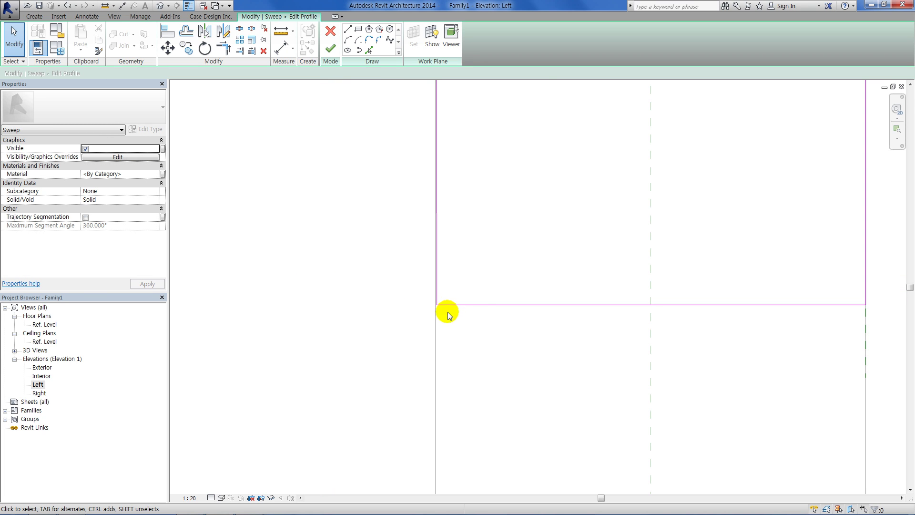
{"action": "scroll", "coordinate": [415, 302], "scroll_direction": "up", "scroll_amount": 1}
{"action": "key", "text": "Tab"}
{"action": "left_click", "coordinate": [451, 292]}
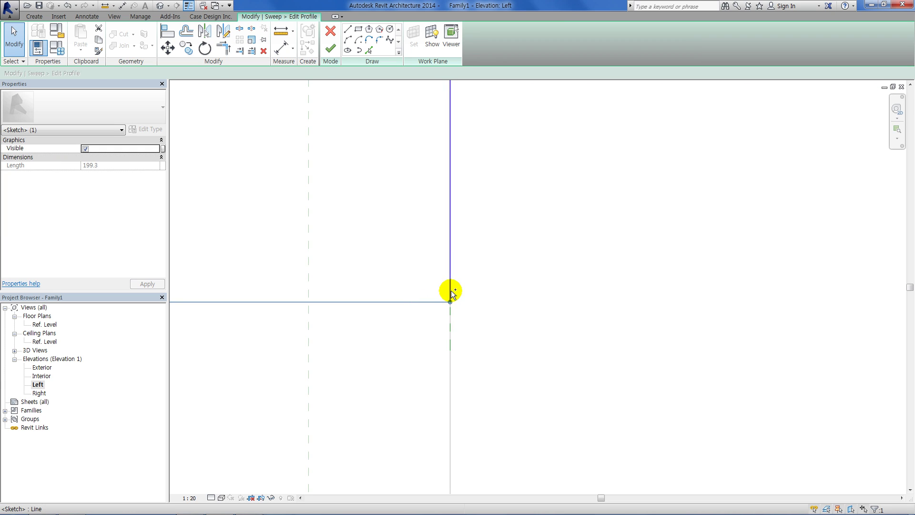
{"action": "scroll", "coordinate": [457, 310], "scroll_direction": "up", "scroll_amount": 2}
{"action": "left_click_drag", "start_coordinate": [441, 293], "coordinate": [400, 282]}
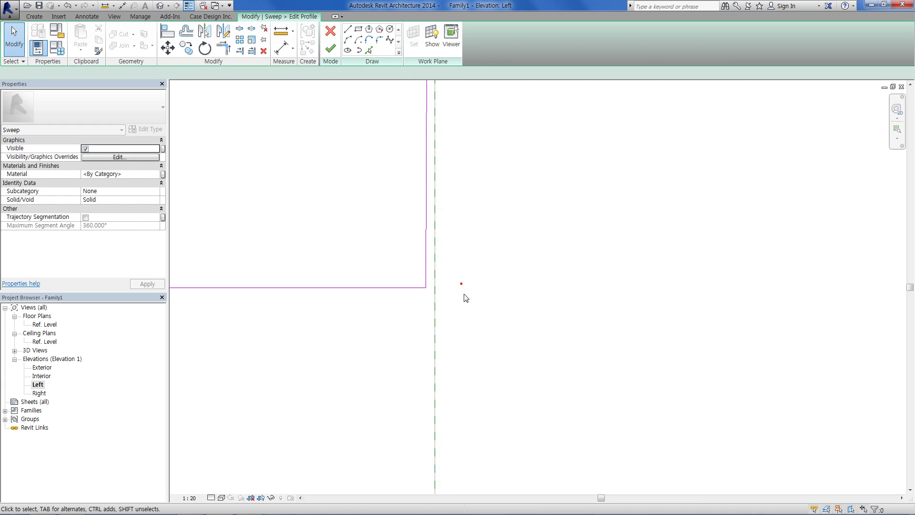
{"action": "scroll", "coordinate": [464, 295], "scroll_direction": "down", "scroll_amount": 2}
{"action": "scroll", "coordinate": [463, 292], "scroll_direction": "down", "scroll_amount": 2}
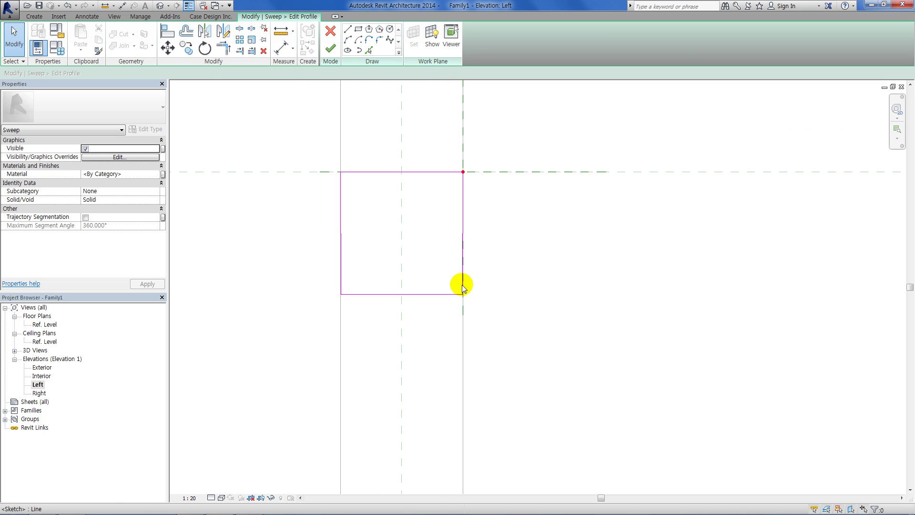
- Finish the profile and the sweep, then select the ring frame in the 3D view
{"action": "left_click", "coordinate": [331, 48]}
{"action": "left_click", "coordinate": [330, 48]}
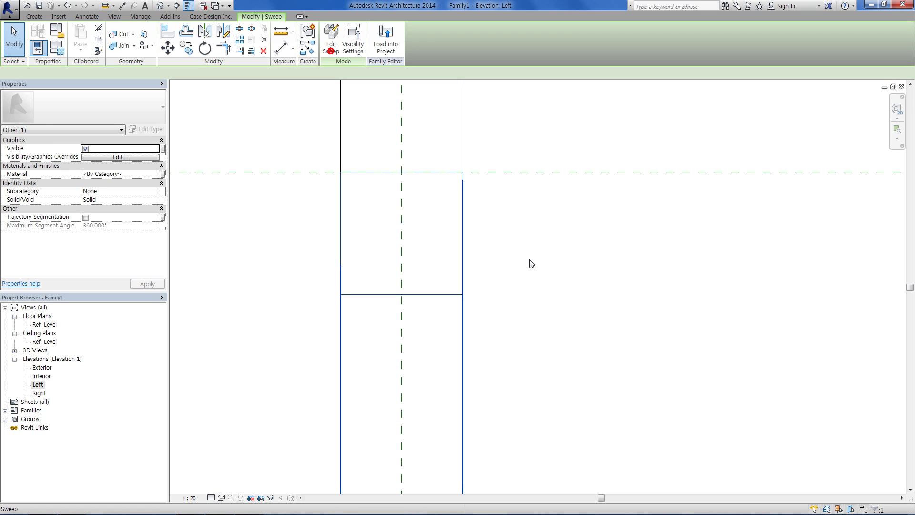
{"action": "left_click", "coordinate": [161, 6]}
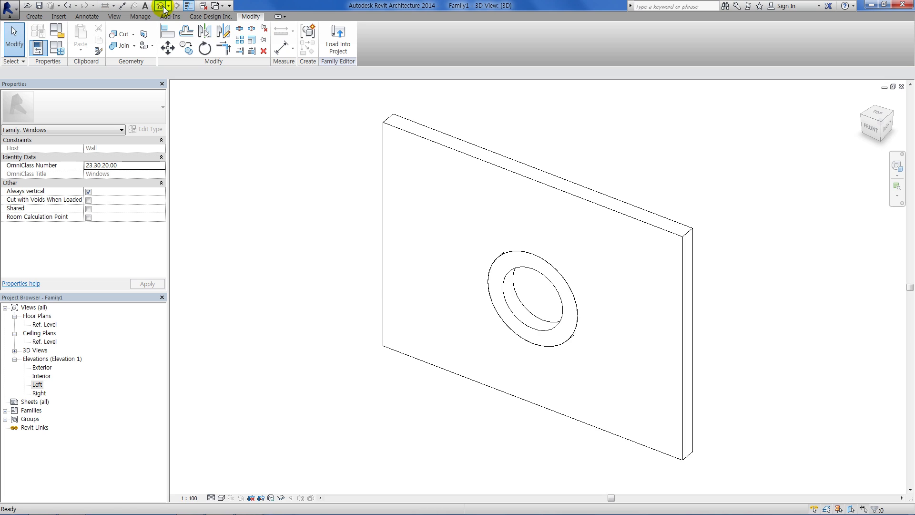
{"action": "left_click", "coordinate": [492, 280]}
{"action": "scroll", "coordinate": [496, 280], "scroll_direction": "up", "scroll_amount": 2}
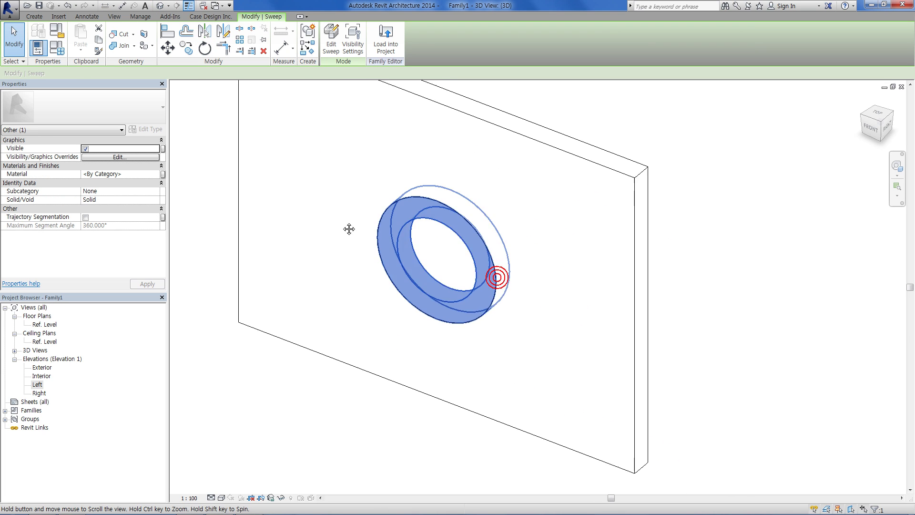
{"action": "middle_click_drag", "start_coordinate": [496, 279], "coordinate": [184, 157]}
- Create a new material from the sweep's Material property
{"action": "left_click", "coordinate": [151, 174]}
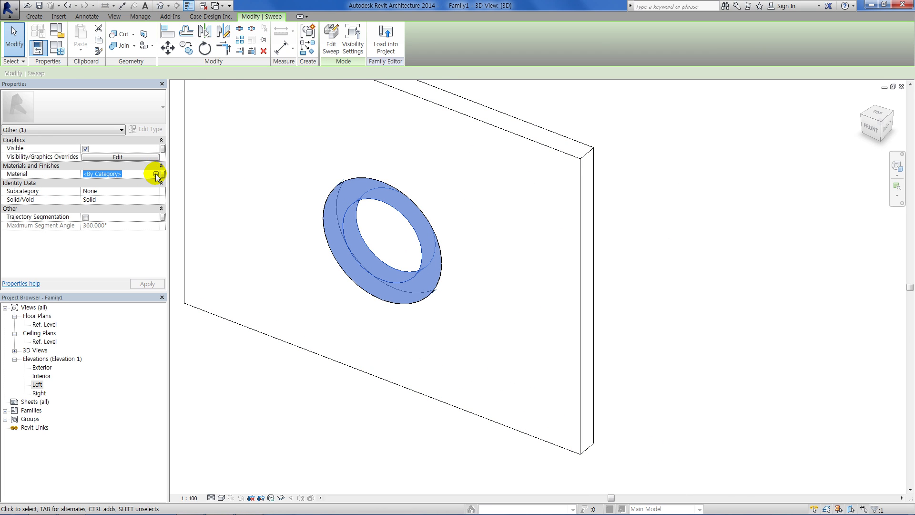
{"action": "left_click", "coordinate": [155, 173]}
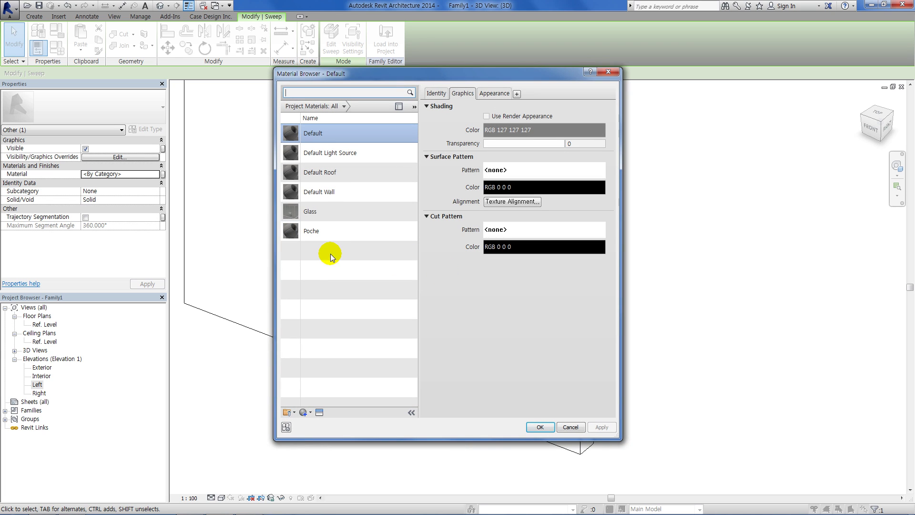
{"action": "left_click", "coordinate": [304, 412]}
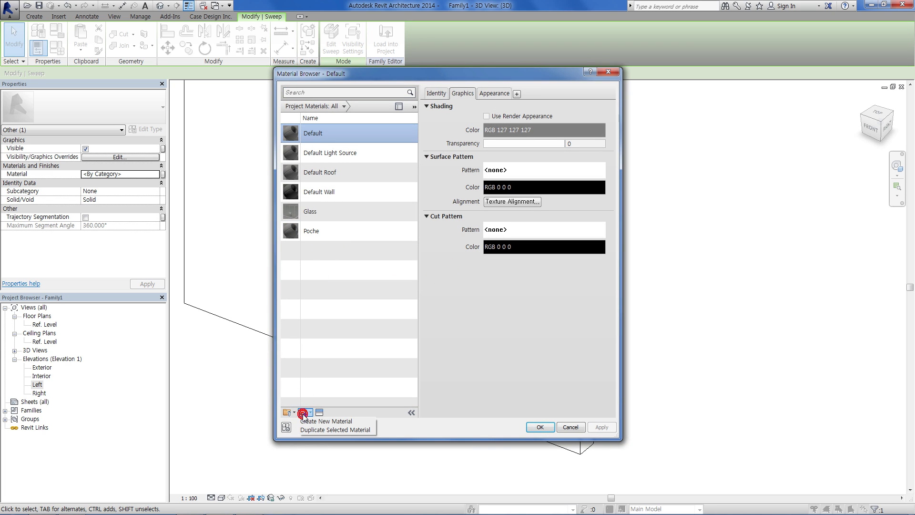
{"action": "left_click", "coordinate": [314, 420]}
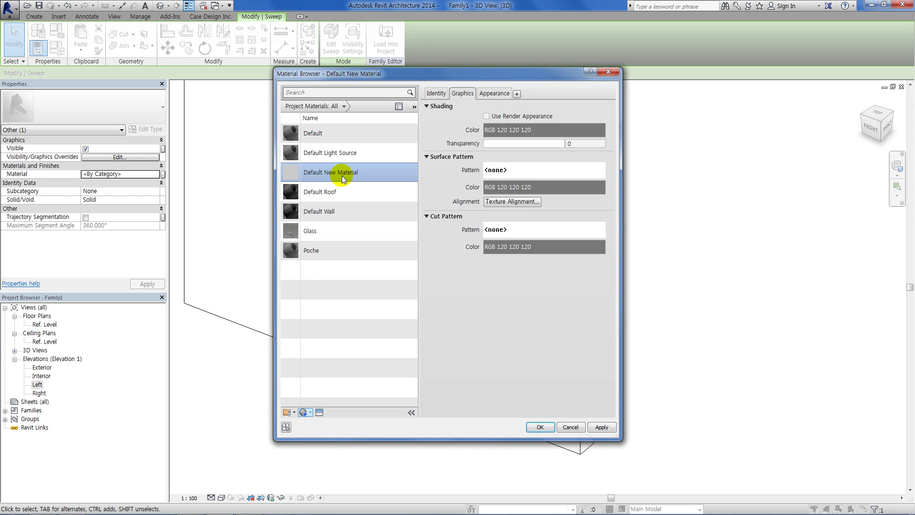
- Give the new material the description brickA and open its surface fill patterns
{"action": "left_click", "coordinate": [435, 92]}
{"action": "left_click", "coordinate": [491, 132]}
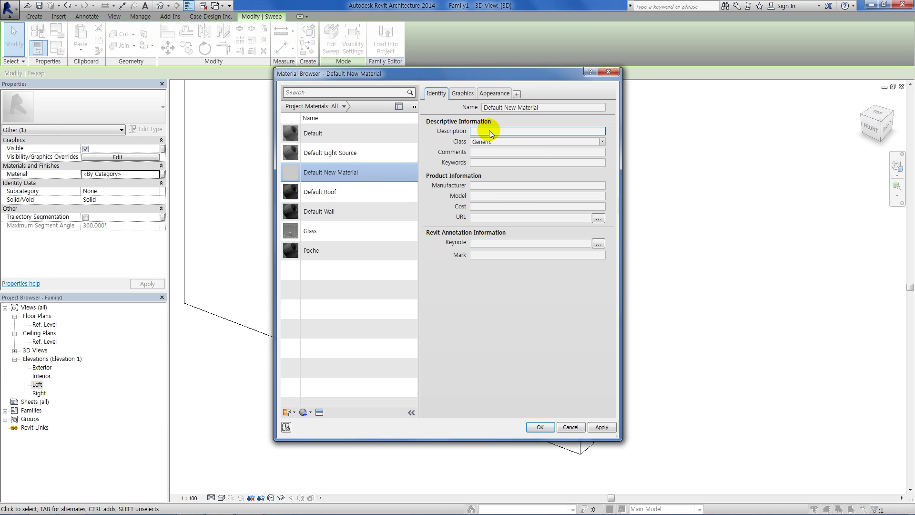
{"action": "left_click", "coordinate": [489, 131]}
{"action": "type", "text": "brickA"}
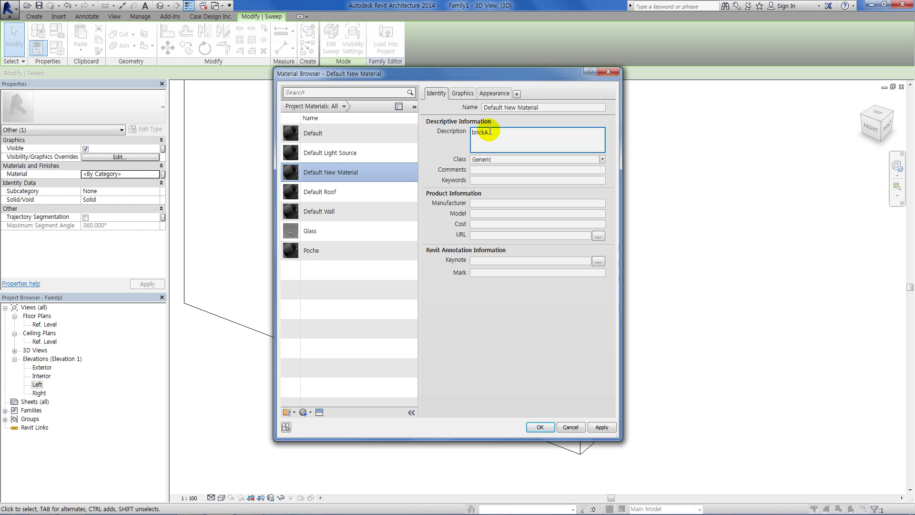
{"action": "left_click", "coordinate": [463, 93]}
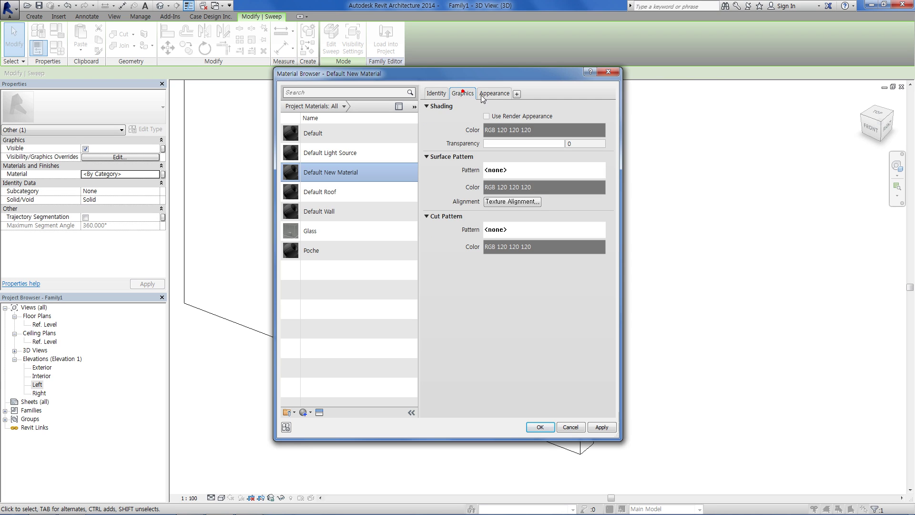
{"action": "left_click", "coordinate": [456, 93]}
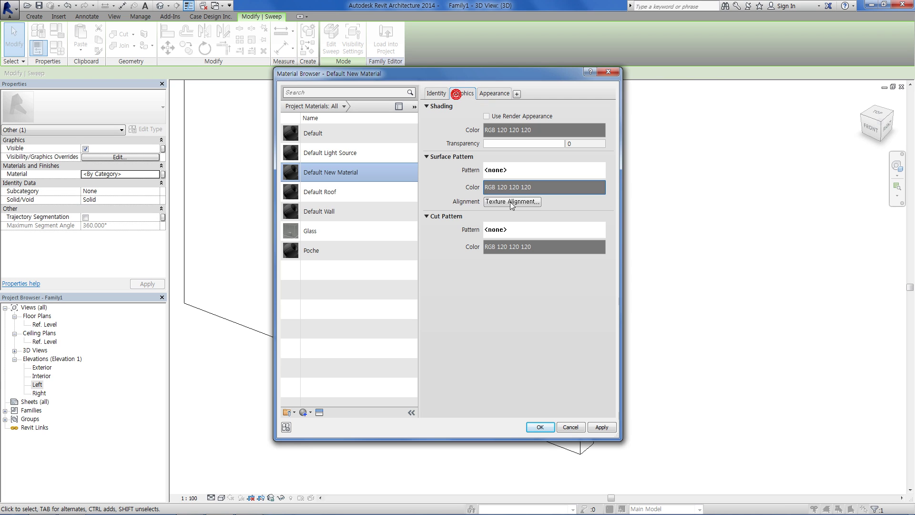
{"action": "left_click", "coordinate": [516, 170]}
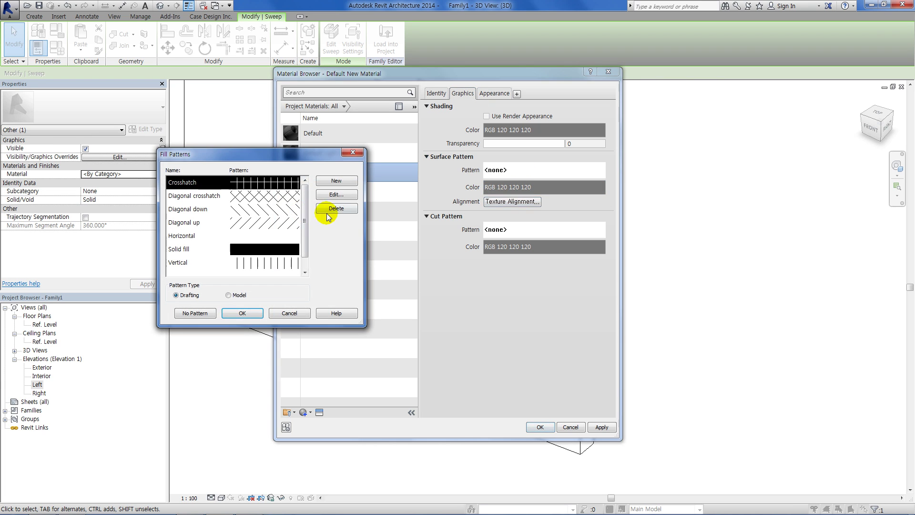
- Create a Model fill pattern v90 with 90° lines spaced 90 and assign it as the surface pattern
{"action": "left_click", "coordinate": [228, 295]}
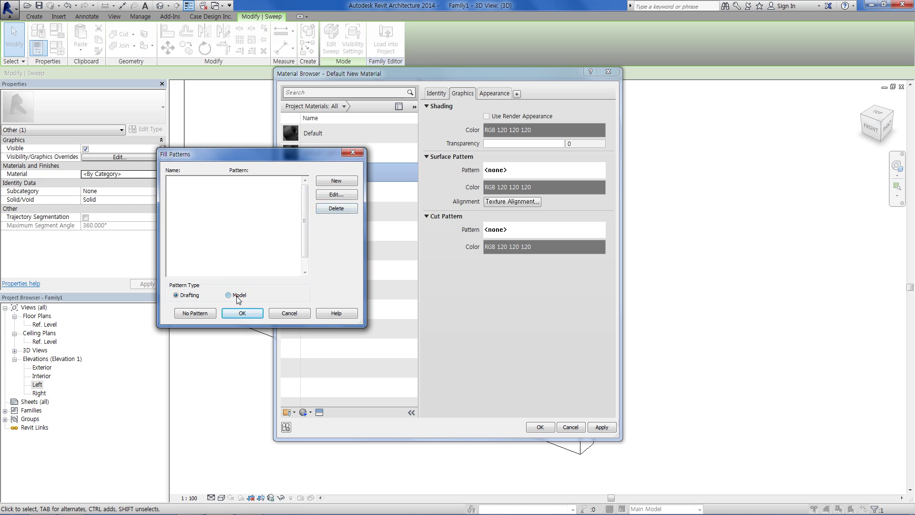
{"action": "left_click", "coordinate": [335, 181]}
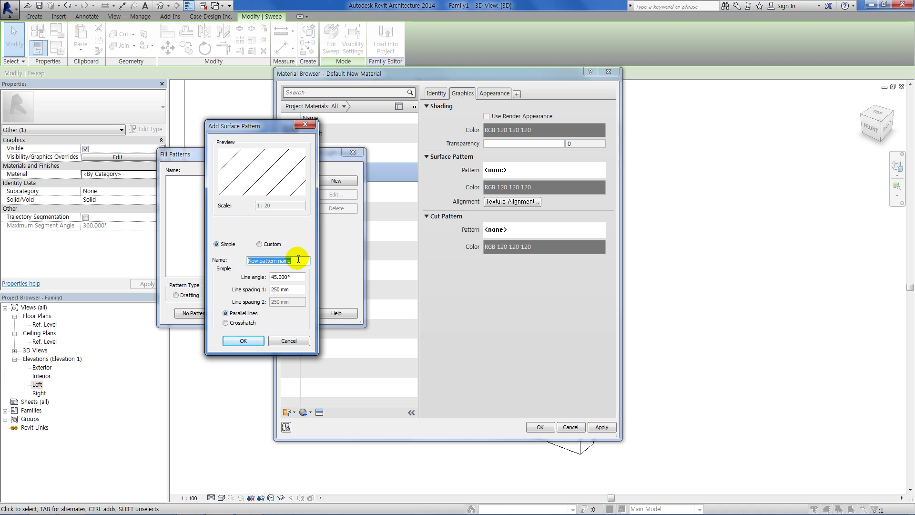
{"action": "type", "text": "v"}
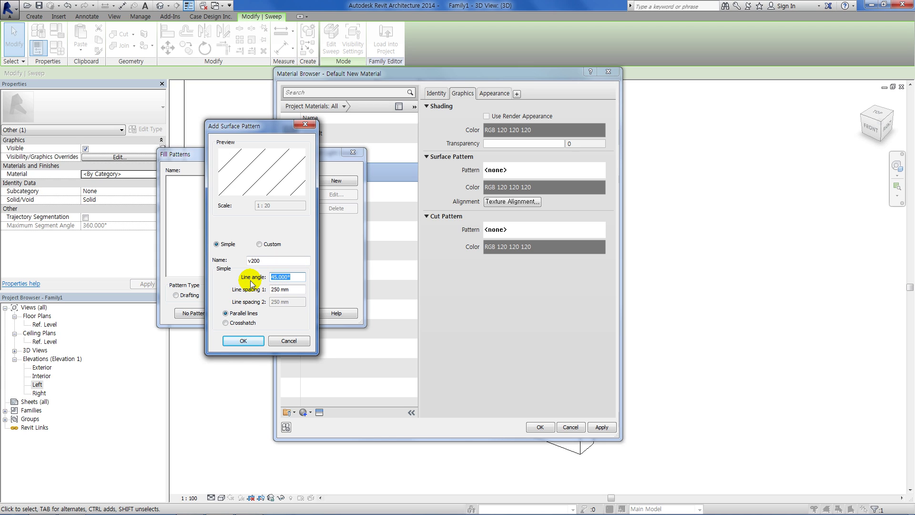
{"action": "type", "text": "90"}
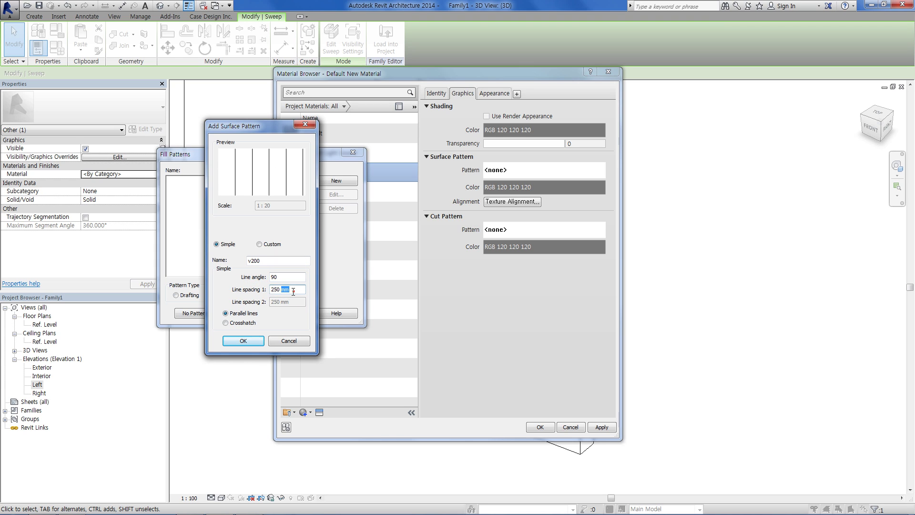
{"action": "type", "text": "200"}
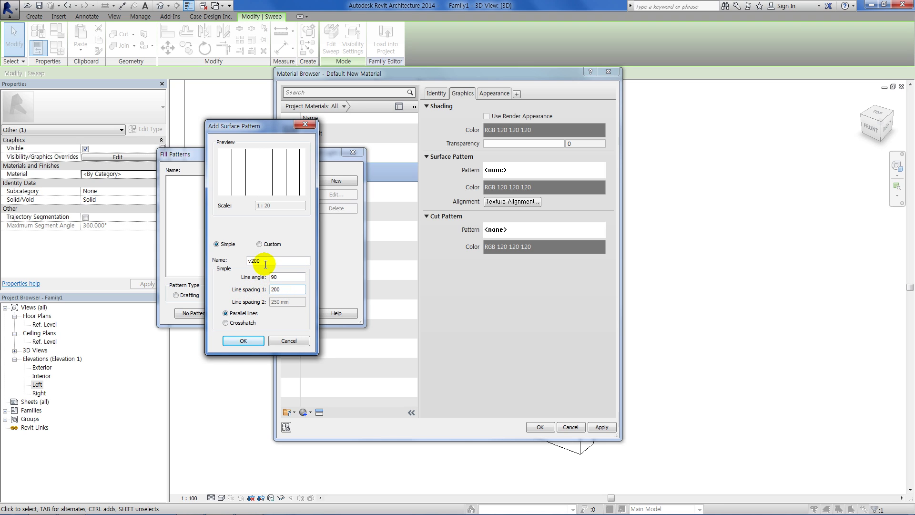
{"action": "type", "text": "9"}
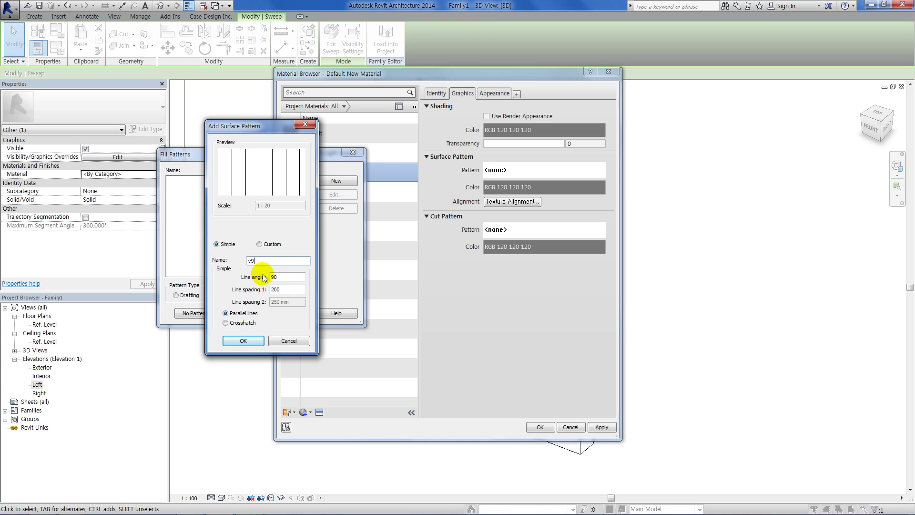
{"action": "type", "text": "090"}
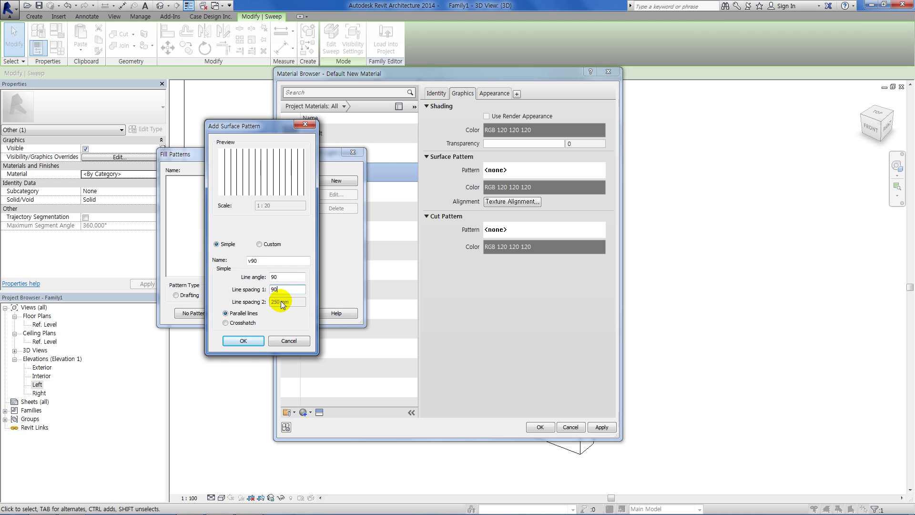
{"action": "left_click", "coordinate": [250, 341]}
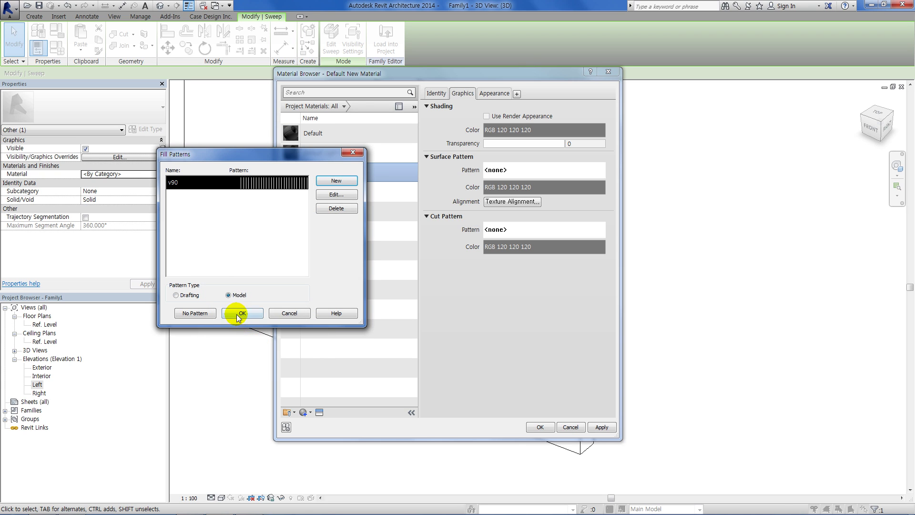
{"action": "left_click", "coordinate": [241, 313]}
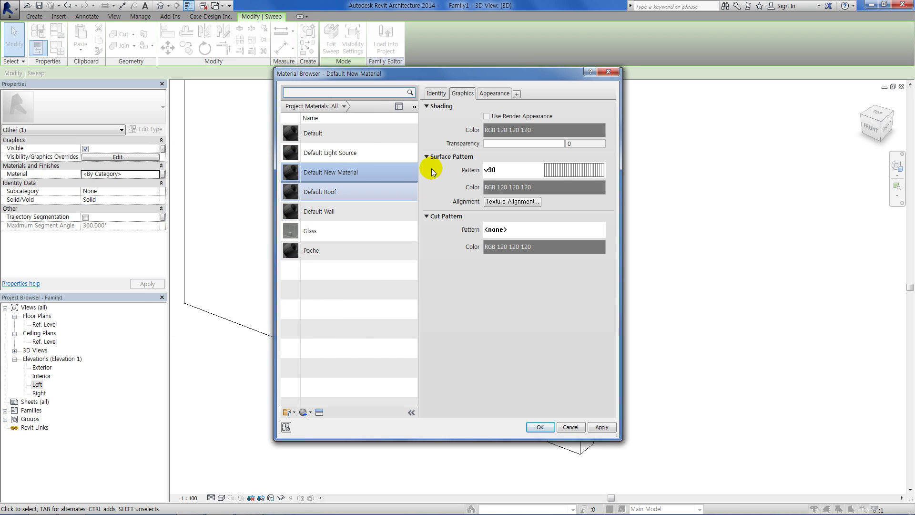
- Rename the material to brickA and review its Graphics and Appearance settings
{"action": "left_click", "coordinate": [436, 93]}
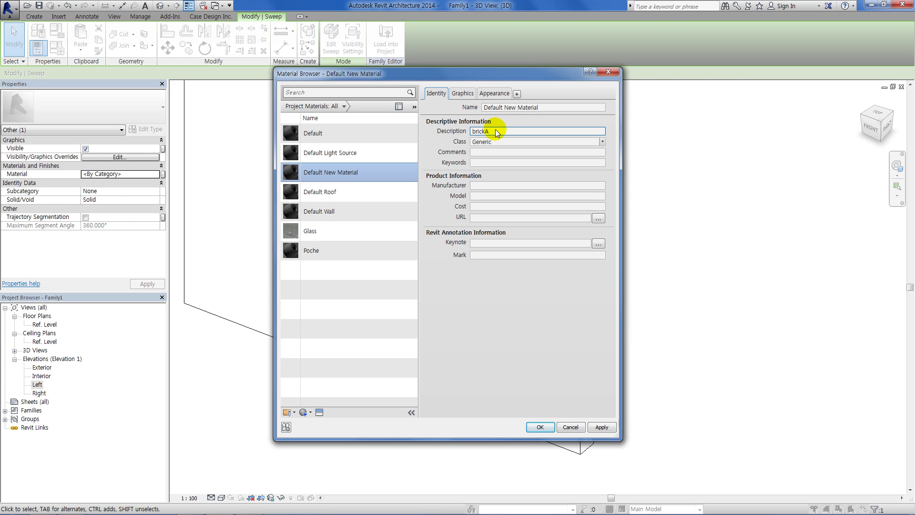
{"action": "left_click", "coordinate": [523, 108]}
{"action": "triple_click", "coordinate": [523, 109]}
{"action": "type", "text": "brickA"}
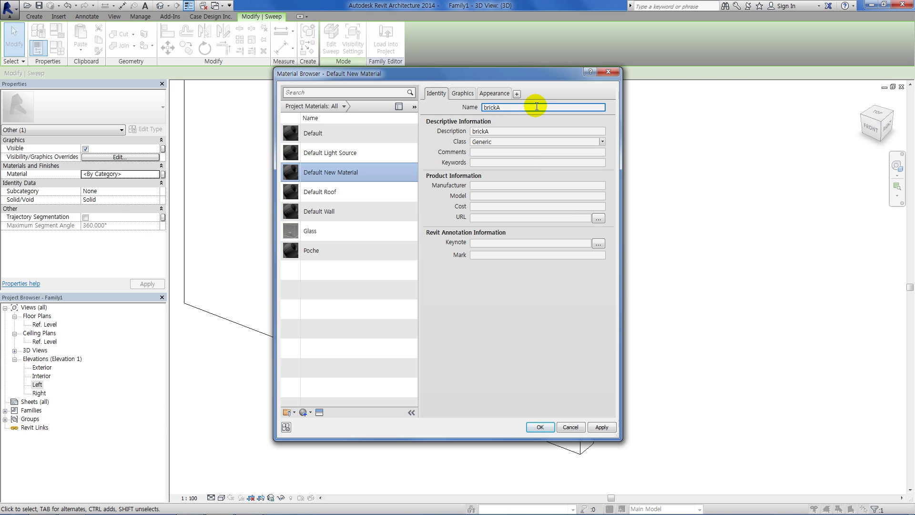
{"action": "key", "text": "Tab"}
{"action": "left_click", "coordinate": [526, 287]}
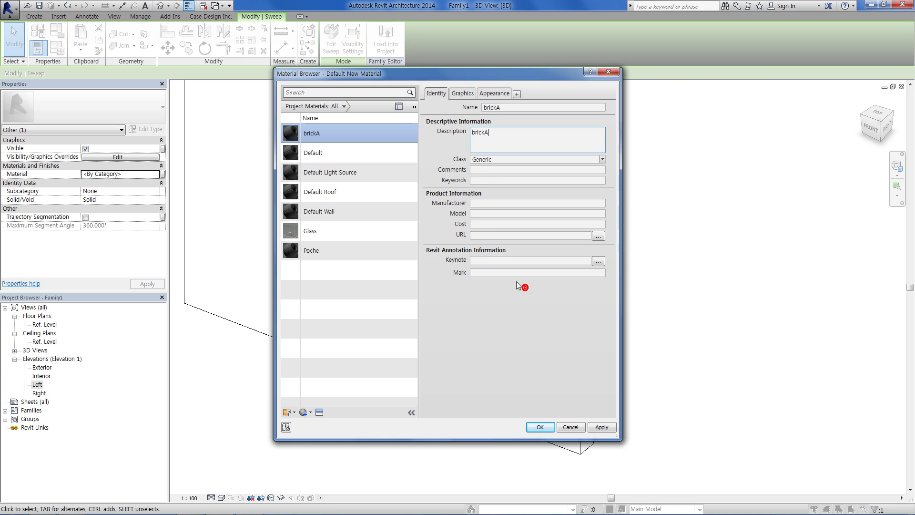
{"action": "left_click", "coordinate": [470, 94]}
{"action": "left_click", "coordinate": [491, 94]}
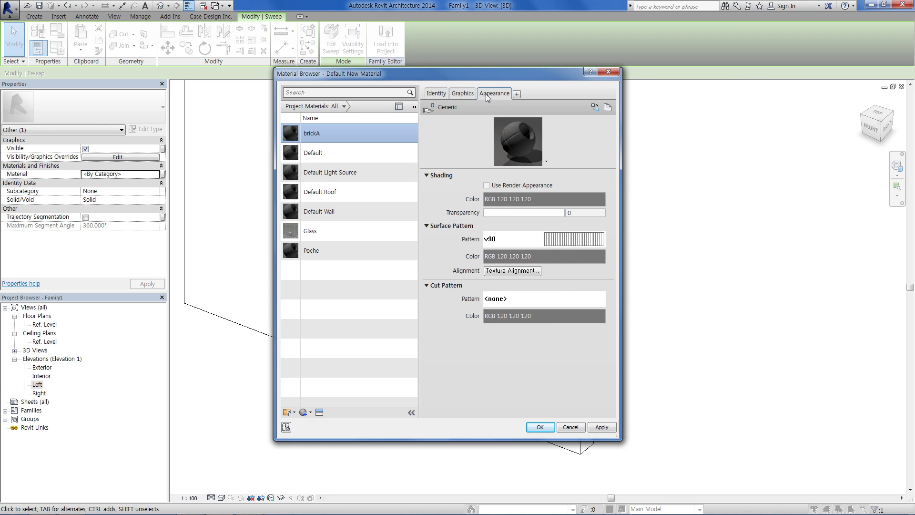
- Apply brickA to the sweep and zoom in on the ring frame's line pattern
{"action": "left_click", "coordinate": [537, 428]}
{"action": "left_click", "coordinate": [311, 409]}
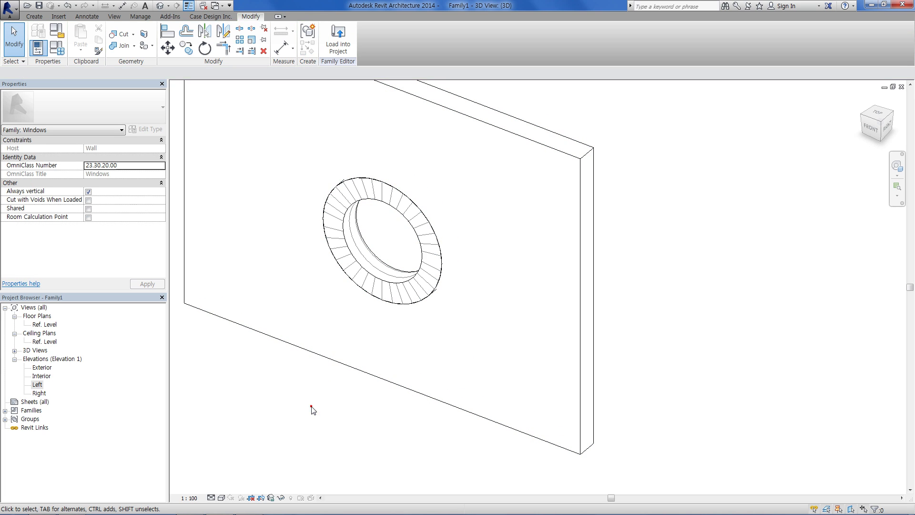
{"action": "scroll", "coordinate": [310, 409], "scroll_direction": "up", "scroll_amount": 3}
{"action": "middle_click_drag", "start_coordinate": [327, 380], "coordinate": [323, 412]}
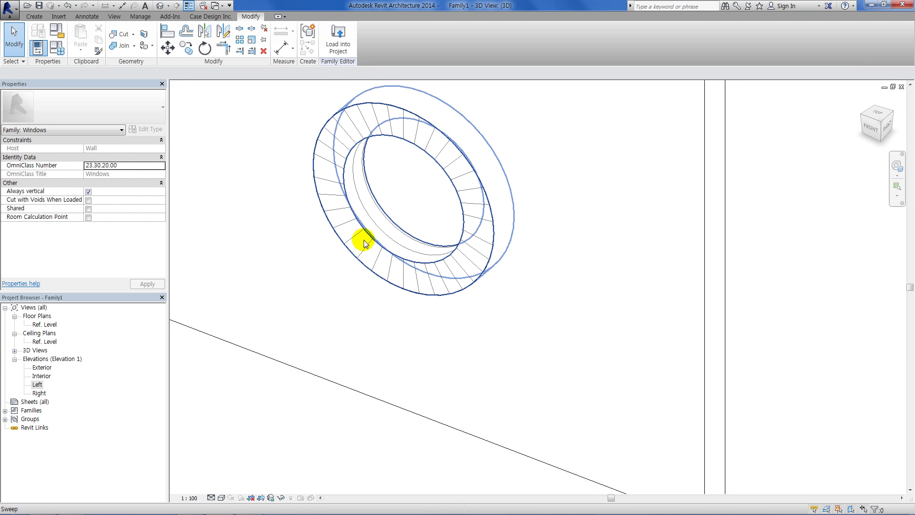
{"action": "left_click", "coordinate": [267, 421]}
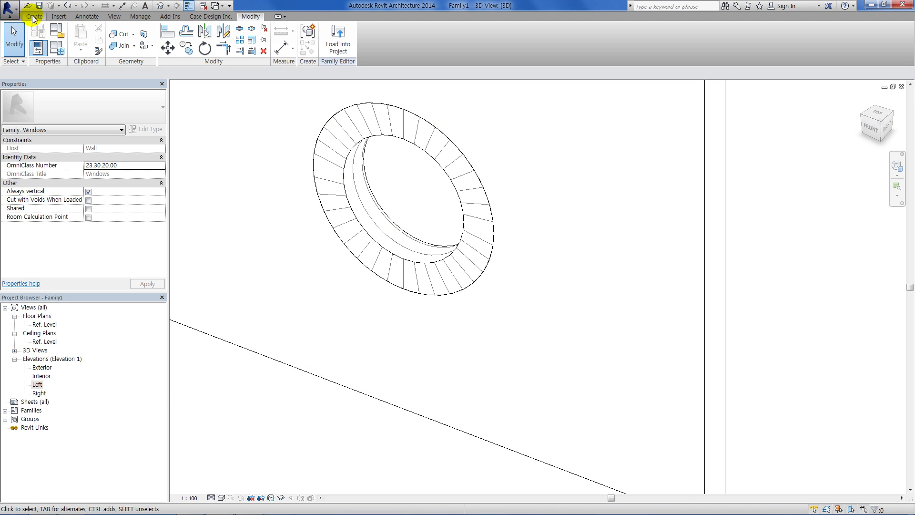
{"action": "left_click", "coordinate": [136, 16]}
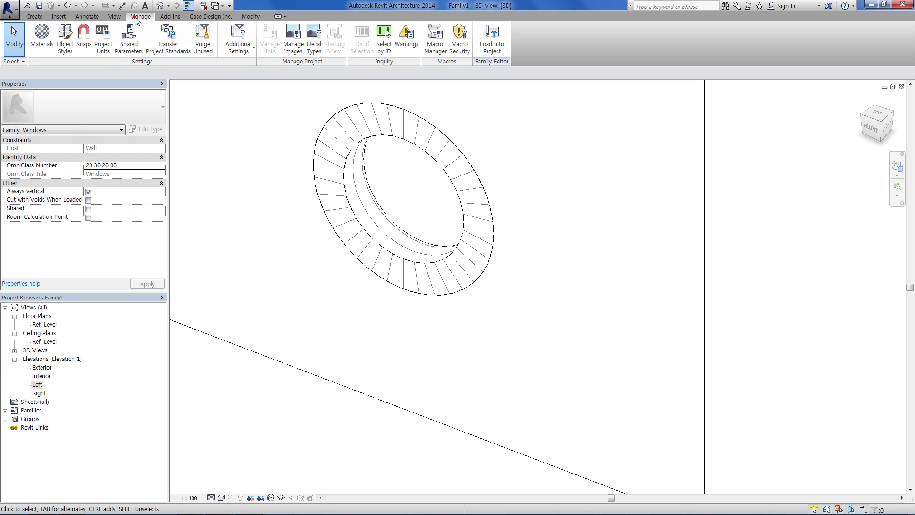
- Try duplicating brickA, cancel, then reopen Materials with the Asset Browser shown
{"action": "left_click", "coordinate": [55, 40]}
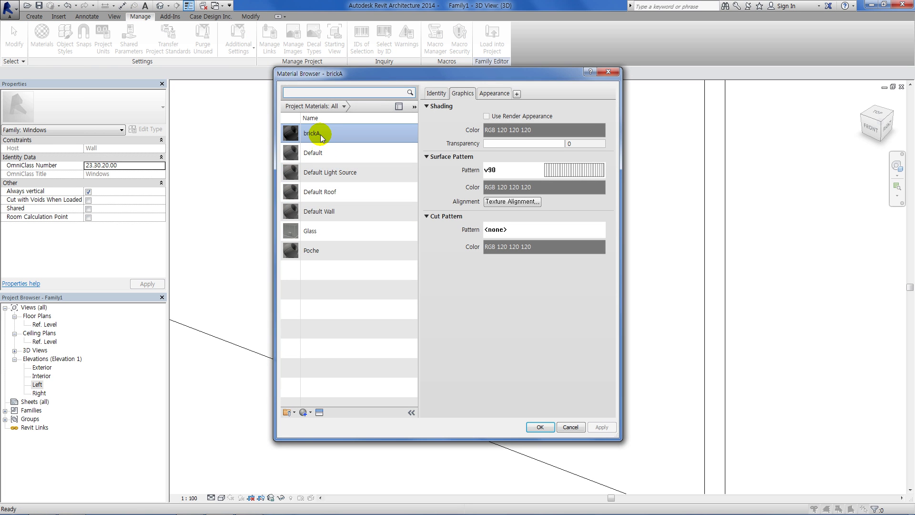
{"action": "left_click", "coordinate": [308, 413]}
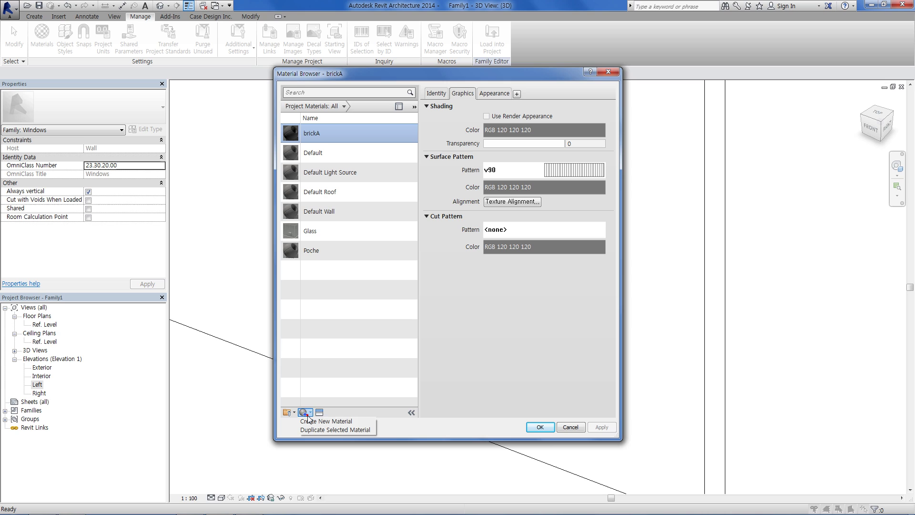
{"action": "left_click", "coordinate": [330, 431]}
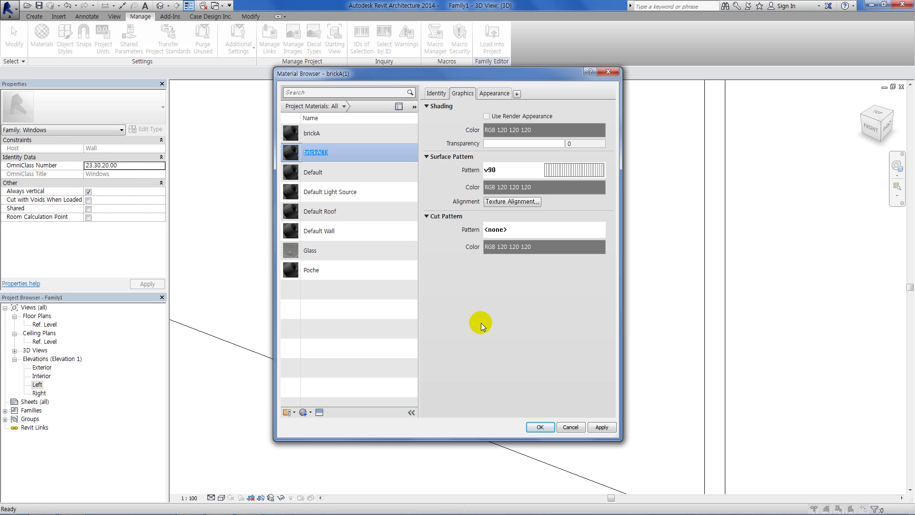
{"action": "left_click", "coordinate": [567, 427]}
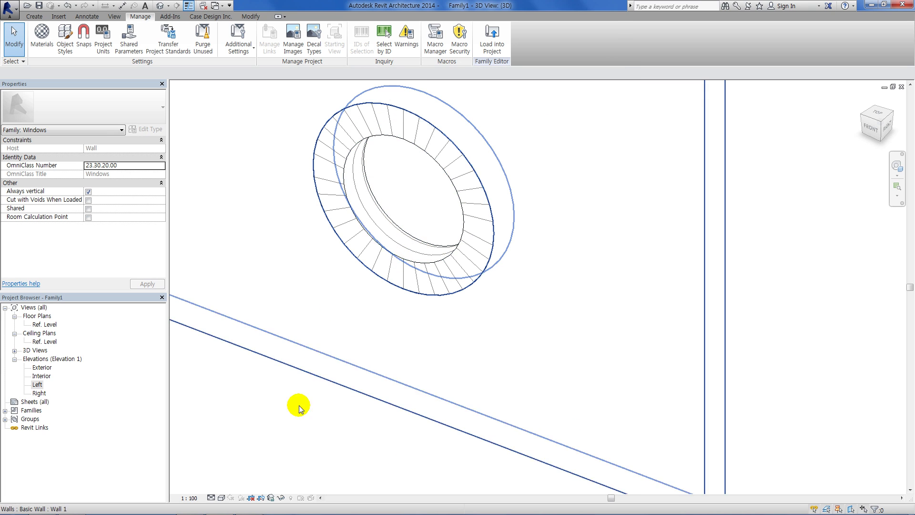
{"action": "left_click", "coordinate": [65, 38]}
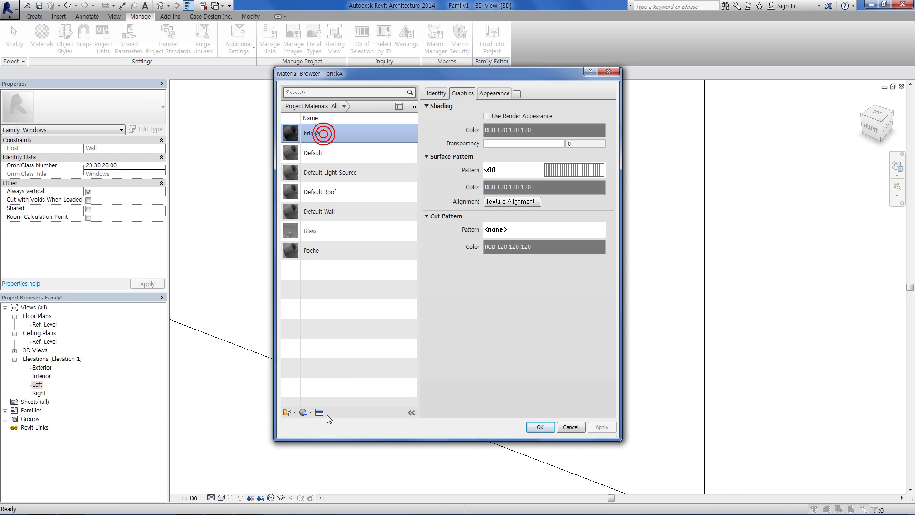
{"action": "left_click", "coordinate": [319, 413]}
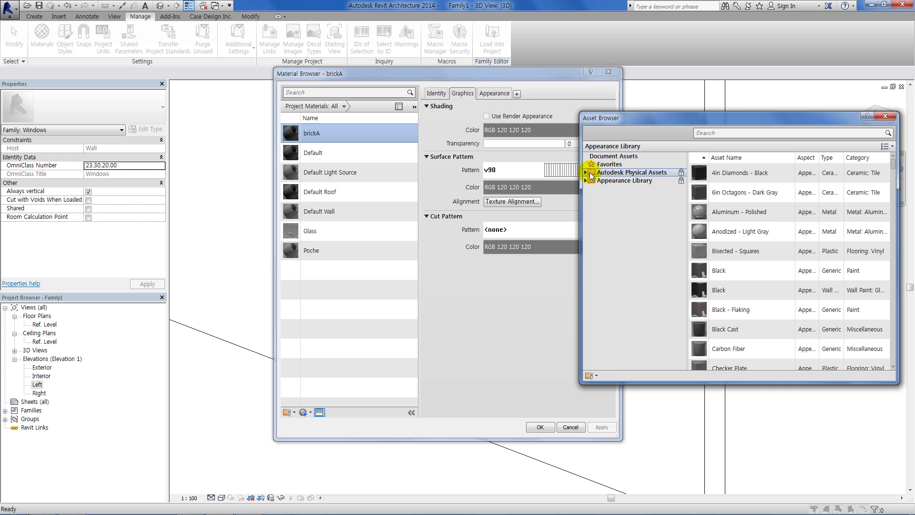
- Browse Autodesk Physical Assets > Masonry > Brick and try the Cored asset on brickA
{"action": "left_click", "coordinate": [586, 172]}
{"action": "scroll", "coordinate": [593, 181], "scroll_direction": "down", "scroll_amount": 1}
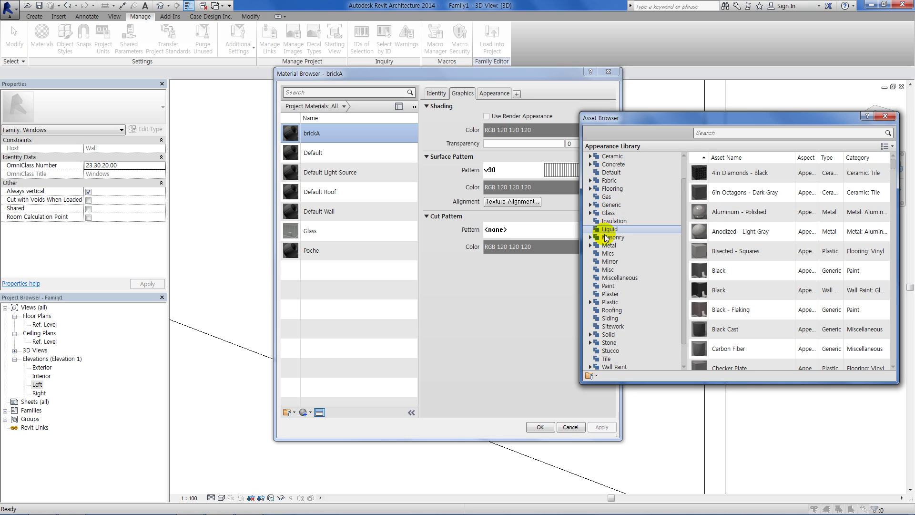
{"action": "double_click", "coordinate": [605, 236]}
{"action": "left_click", "coordinate": [612, 245]}
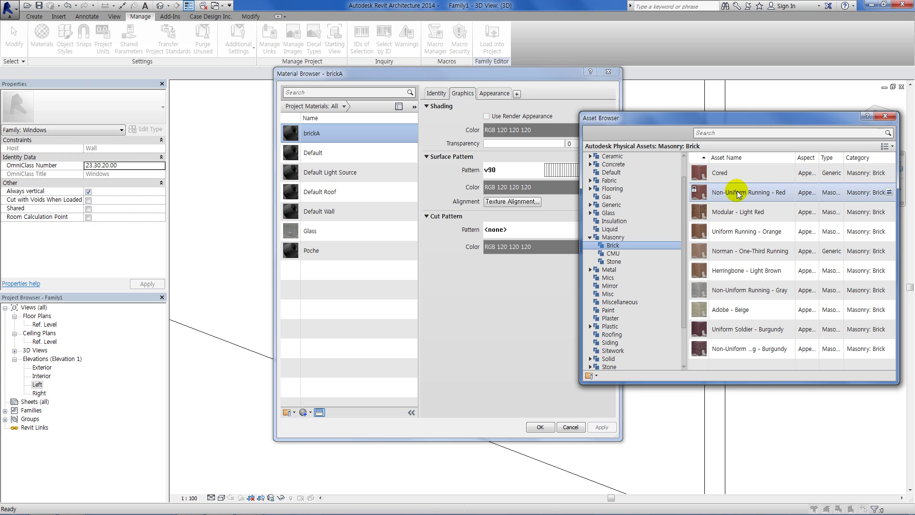
{"action": "left_click", "coordinate": [755, 180]}
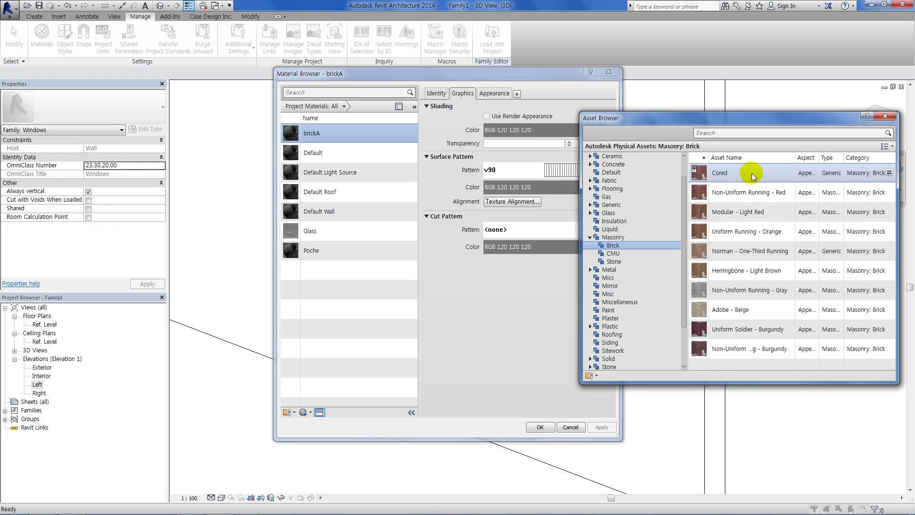
{"action": "left_click", "coordinate": [889, 172]}
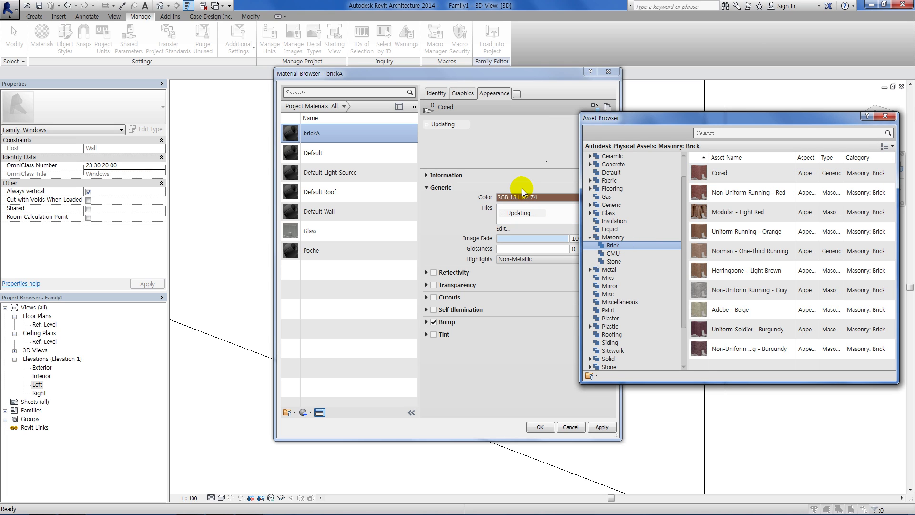
- Replace brickA's appearance with Non-Uniform Running - Red, then apply and close the dialogs
{"action": "left_click_drag", "start_coordinate": [642, 120], "coordinate": [694, 108]}
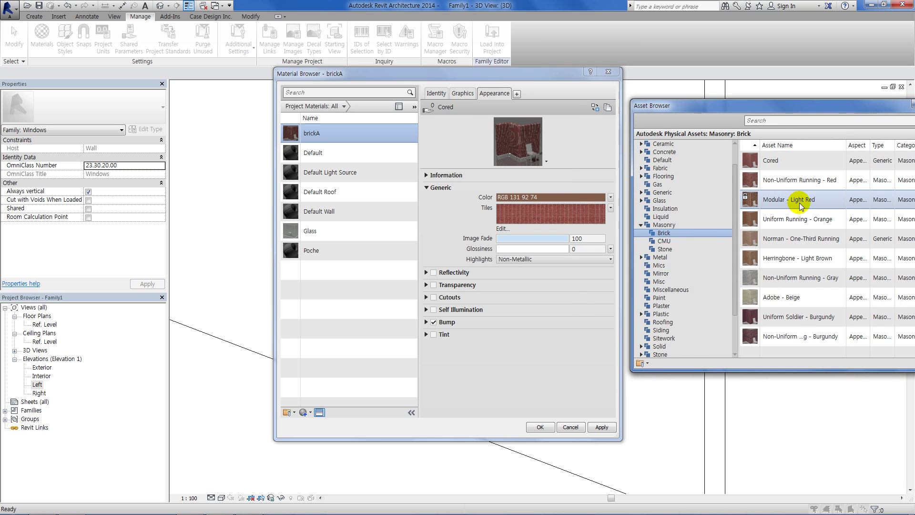
{"action": "left_click_drag", "start_coordinate": [782, 106], "coordinate": [712, 87]}
{"action": "left_click", "coordinate": [734, 161]}
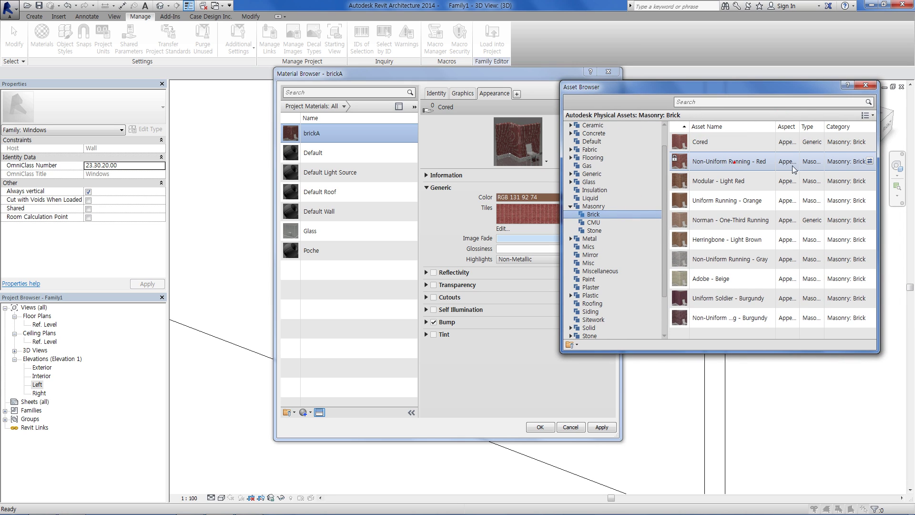
{"action": "left_click", "coordinate": [867, 162]}
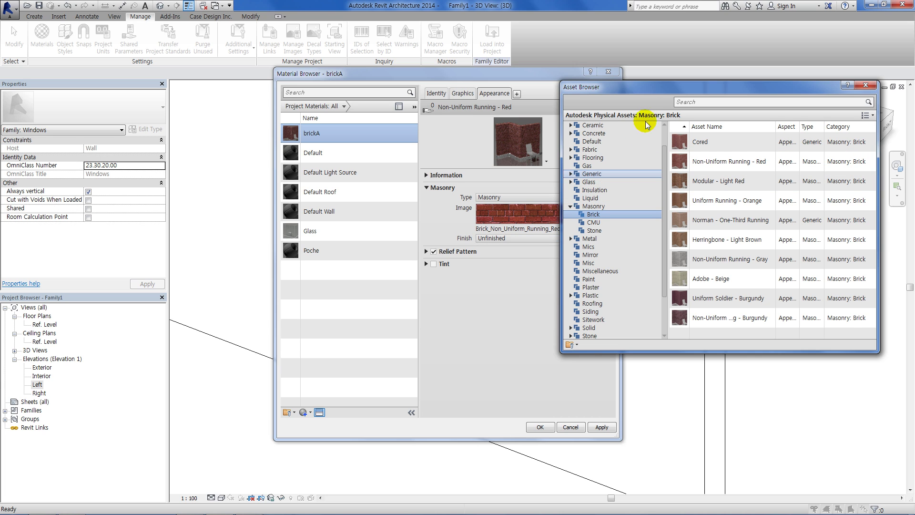
{"action": "left_click_drag", "start_coordinate": [654, 93], "coordinate": [674, 89]}
{"action": "left_click", "coordinate": [600, 427]}
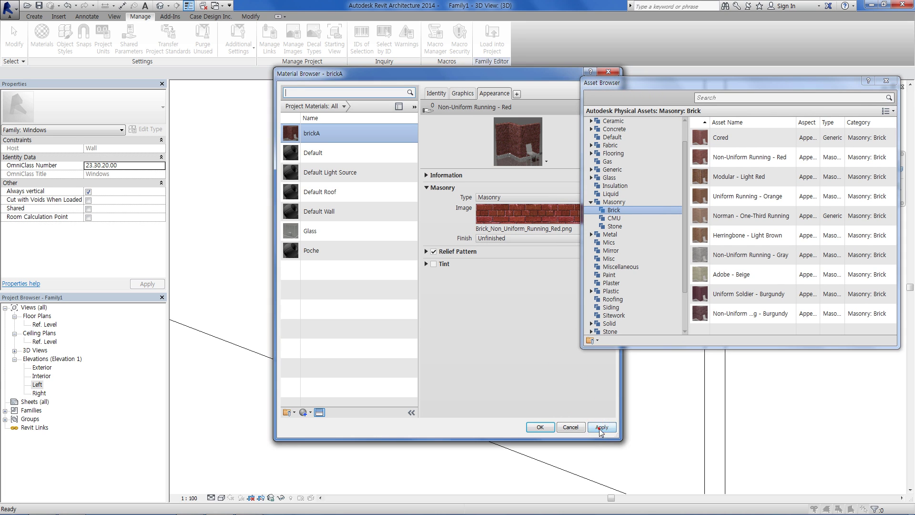
{"action": "left_click", "coordinate": [541, 427]}
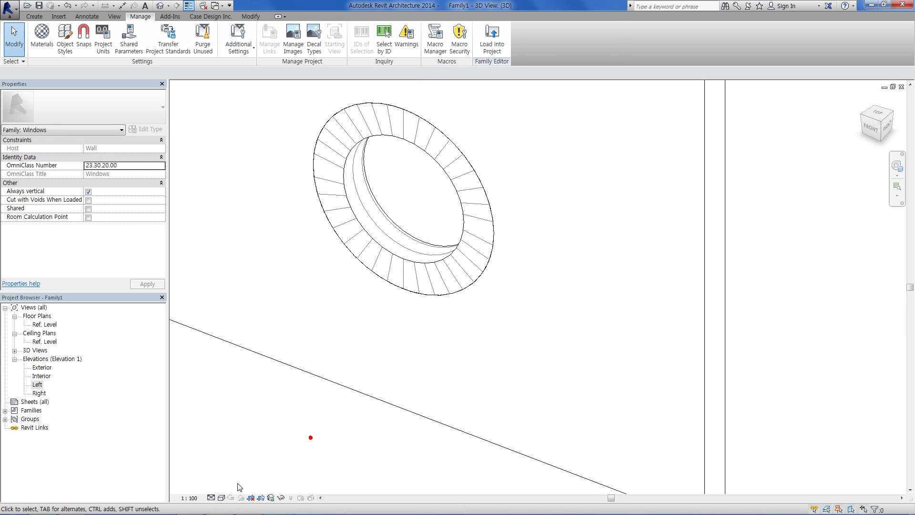
- Switch to the Realistic visual style and orbit around the window frame
{"action": "left_click", "coordinate": [228, 495]}
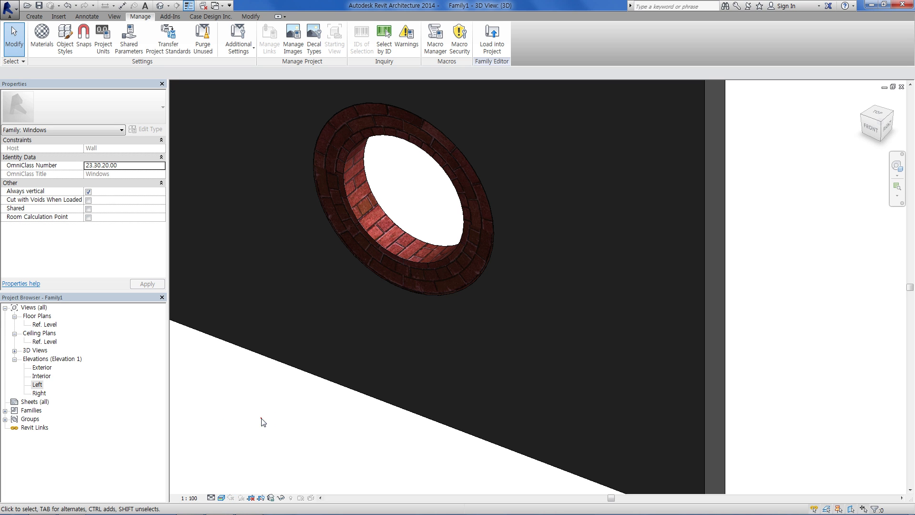
{"action": "mouse_move", "coordinate": [260, 418]}
{"action": "middle_mouse_down", "text": "shift"}
{"action": "mouse_move", "coordinate": [319, 425]}
{"action": "mouse_move", "coordinate": [392, 270]}
{"action": "middle_mouse_up", "text": "shift"}
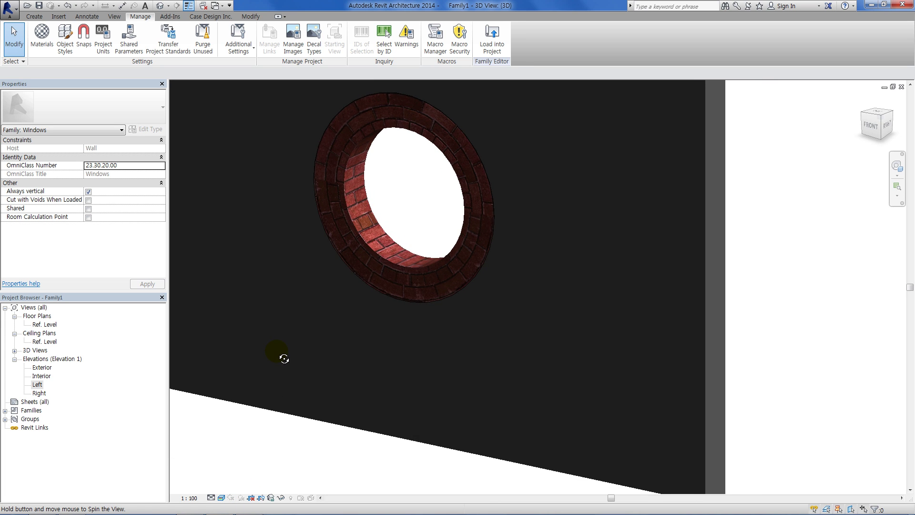
{"action": "left_click", "coordinate": [269, 444]}
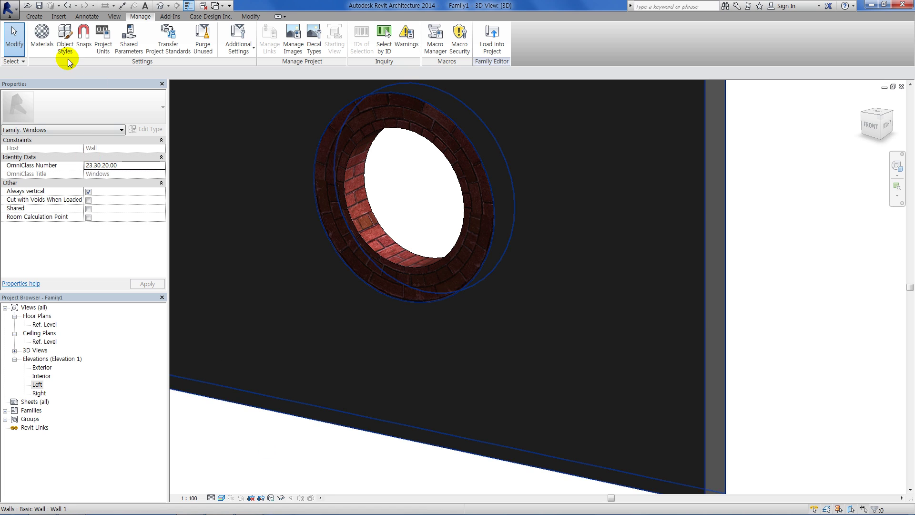
- Set brickA's brick texture rotation to 90 in the Texture Editor
{"action": "left_click", "coordinate": [43, 46]}
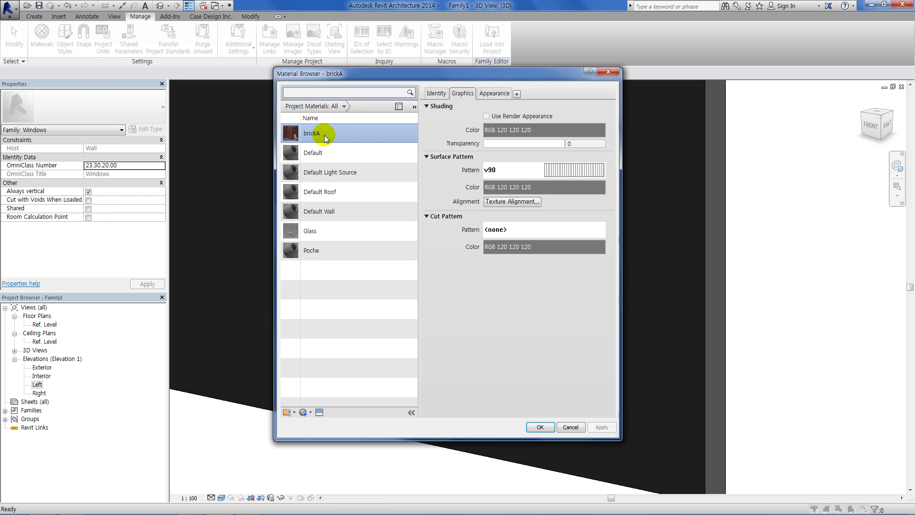
{"action": "left_click", "coordinate": [324, 131]}
{"action": "left_click", "coordinate": [491, 95]}
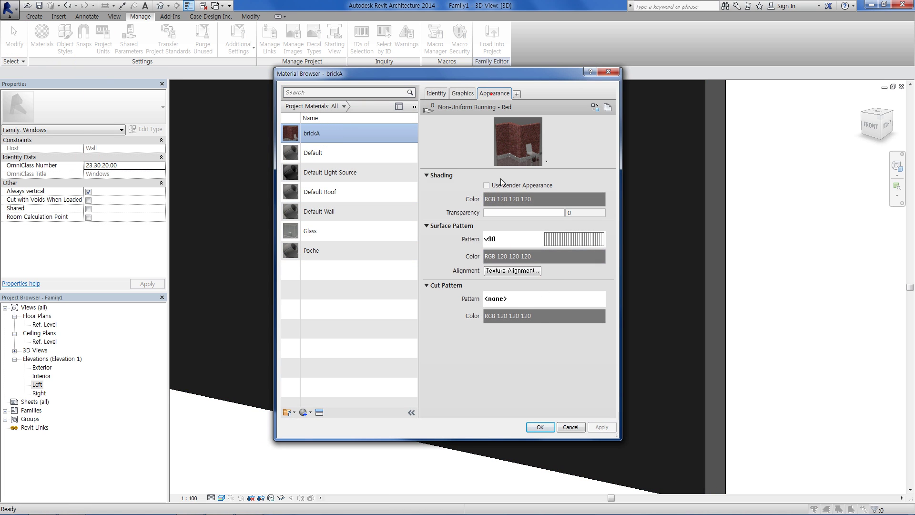
{"action": "left_click", "coordinate": [588, 217]}
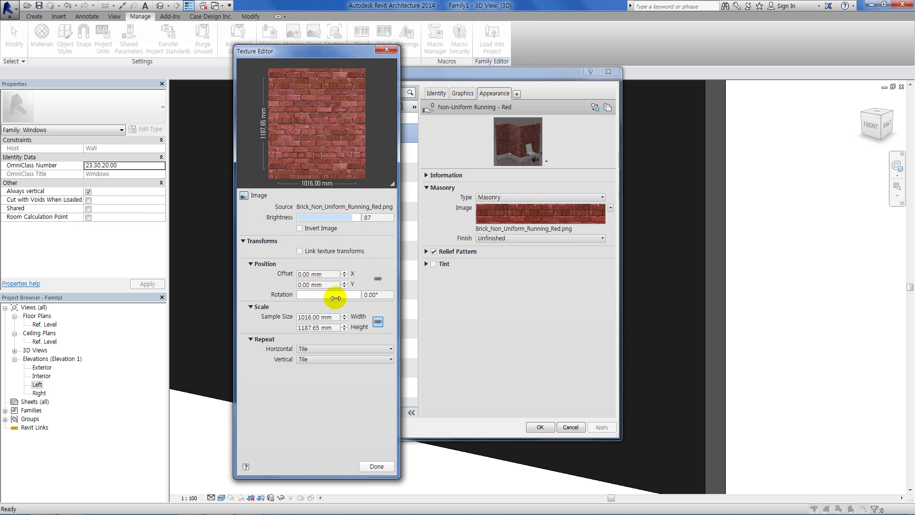
{"action": "left_click", "coordinate": [374, 294]}
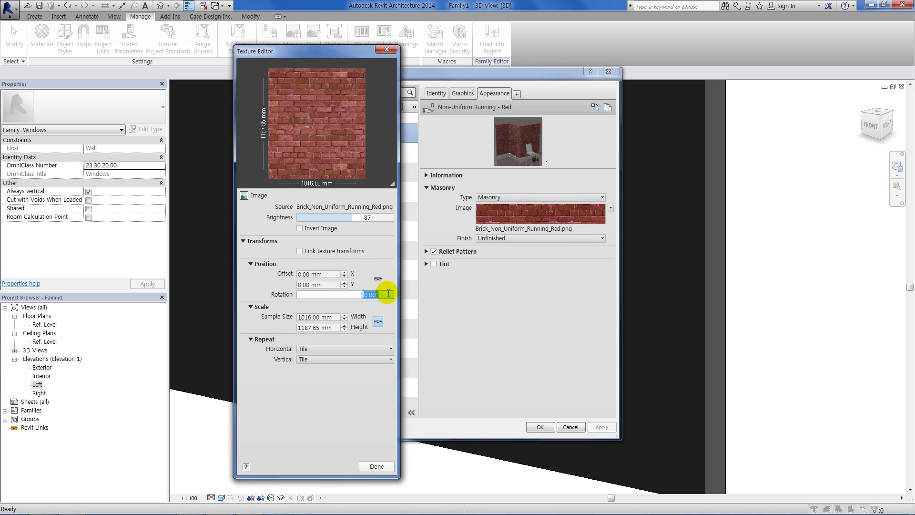
{"action": "type", "text": "90"}
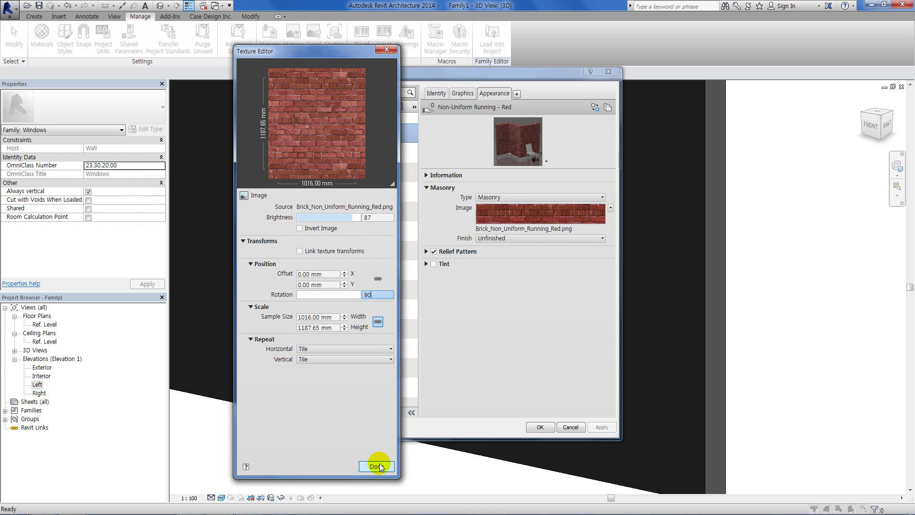
{"action": "left_click", "coordinate": [376, 466]}
{"action": "left_click", "coordinate": [540, 426]}
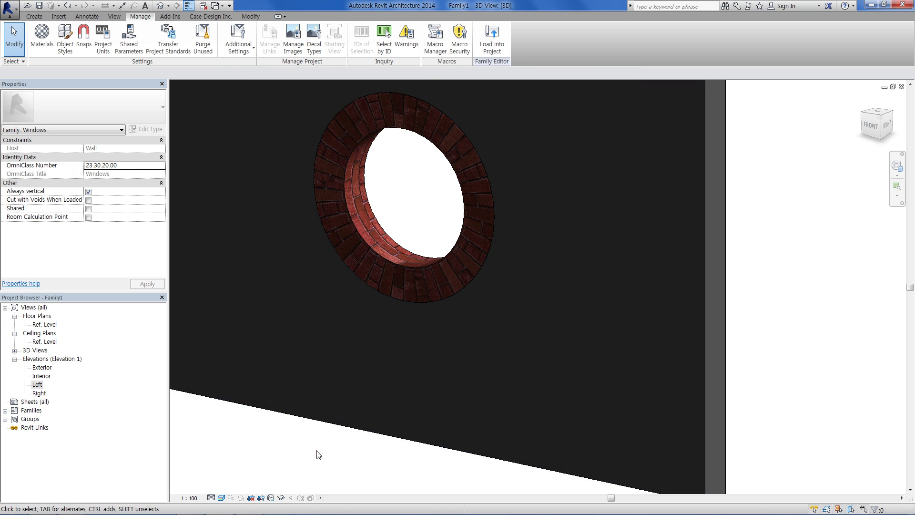
{"action": "left_click", "coordinate": [318, 451]}
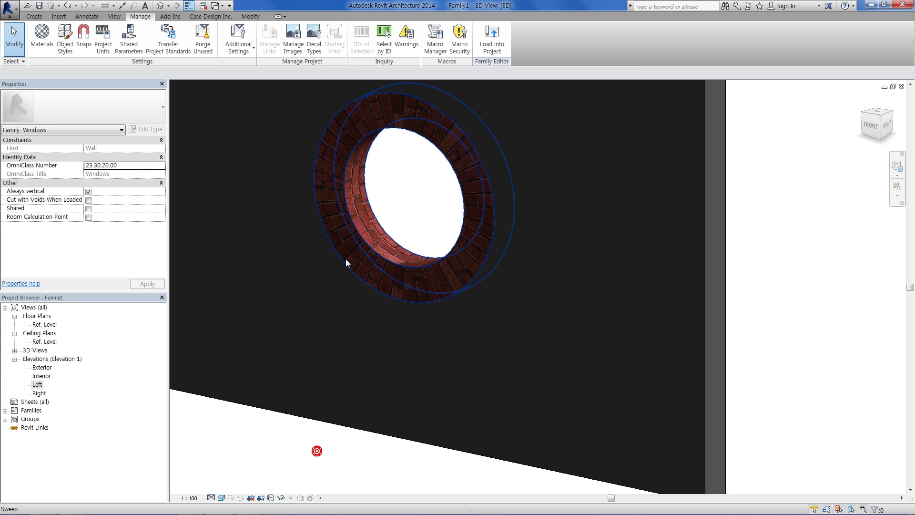
- Duplicate the brickA material as brickA(1)
{"action": "left_click", "coordinate": [39, 39]}
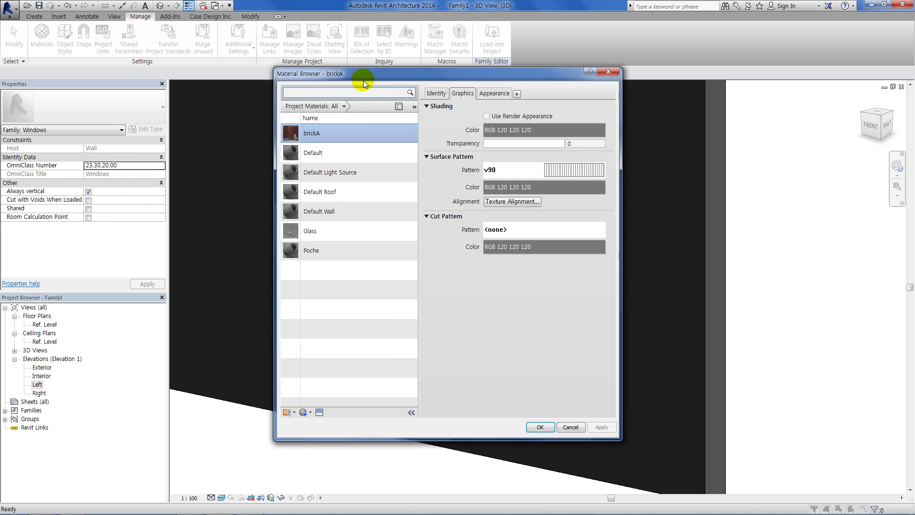
{"action": "left_click_drag", "start_coordinate": [357, 81], "coordinate": [600, 65]}
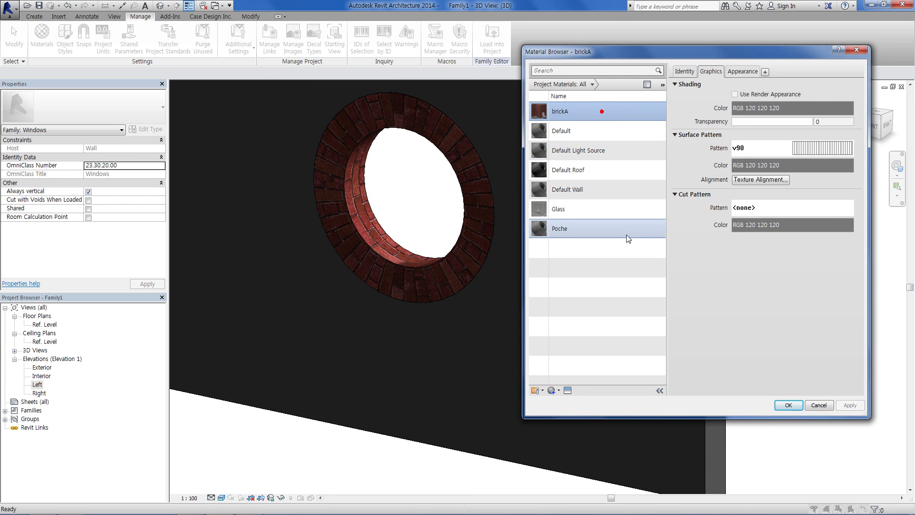
{"action": "left_click", "coordinate": [561, 392]}
{"action": "left_click", "coordinate": [556, 406]}
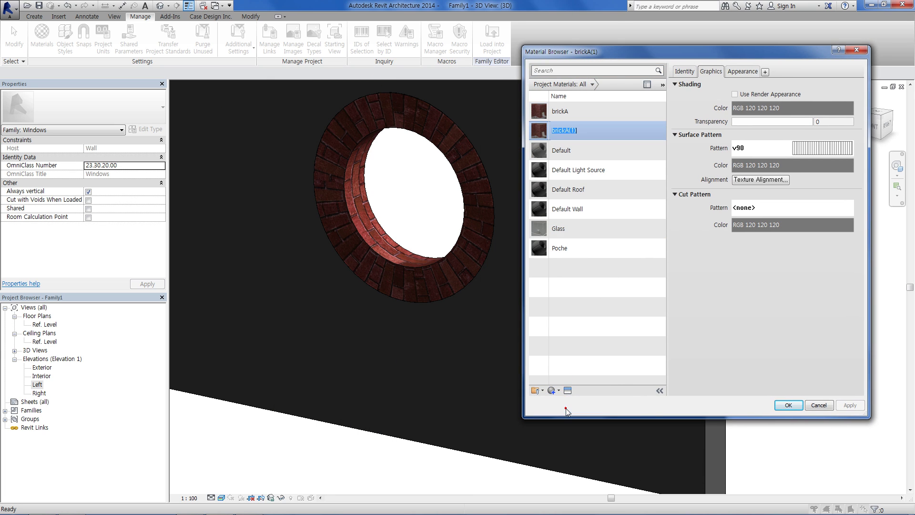
- Create Model fill pattern h90 with 0° lines spaced 90 as brickA(1)'s surface pattern
{"action": "left_click", "coordinate": [597, 132]}
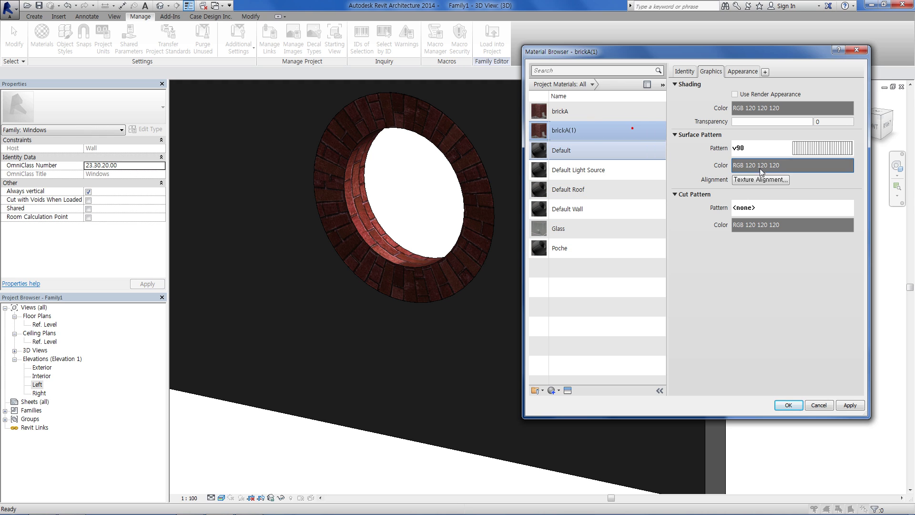
{"action": "left_click", "coordinate": [808, 149]}
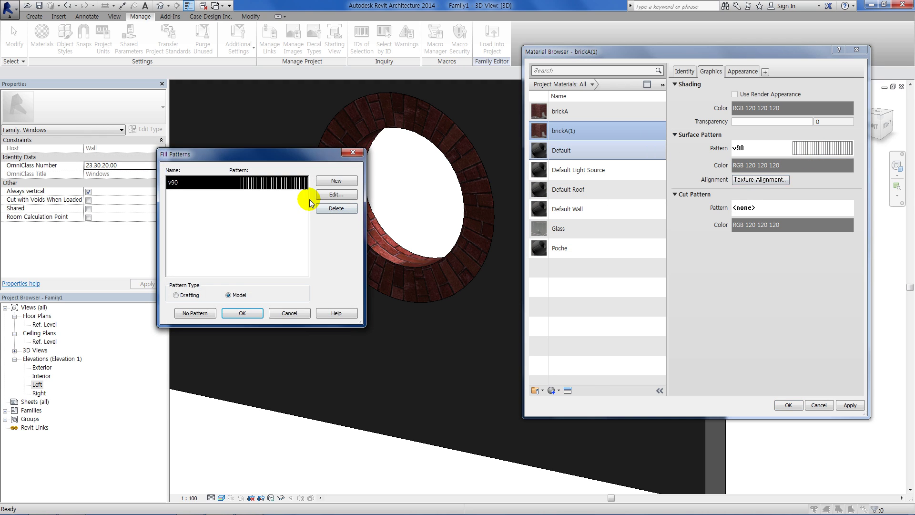
{"action": "left_click", "coordinate": [336, 181]}
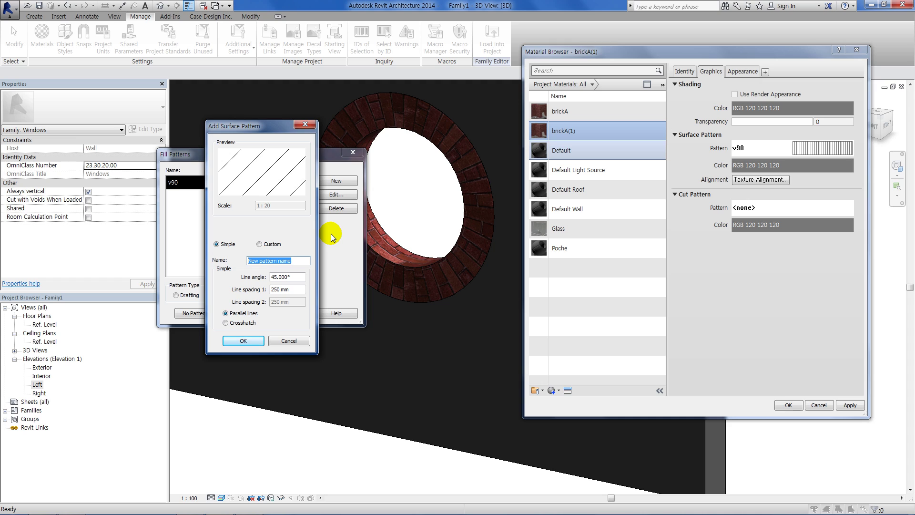
{"action": "type", "text": "h9"}
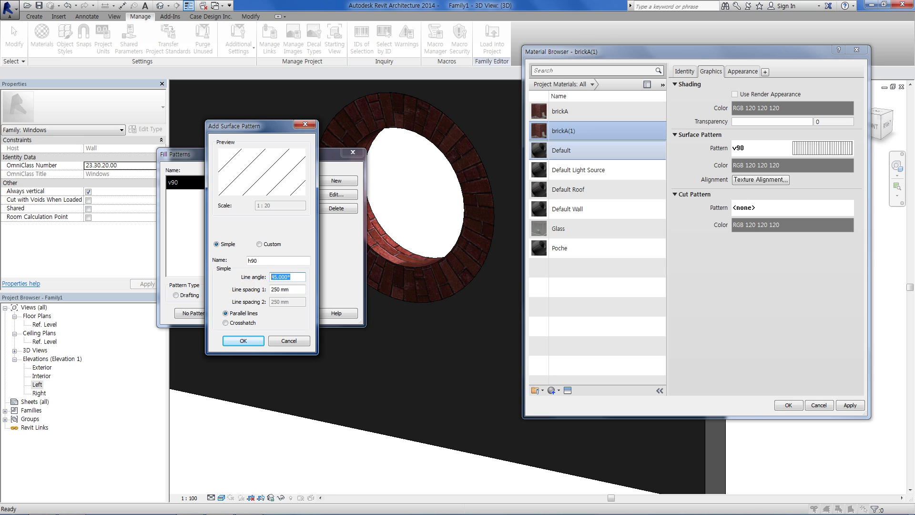
{"action": "type", "text": "0"}
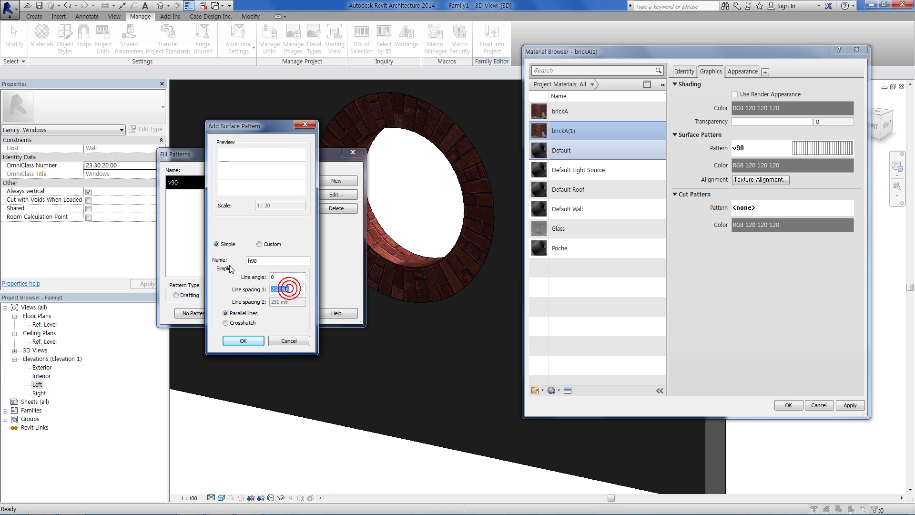
{"action": "type", "text": "90"}
{"action": "left_click", "coordinate": [243, 340]}
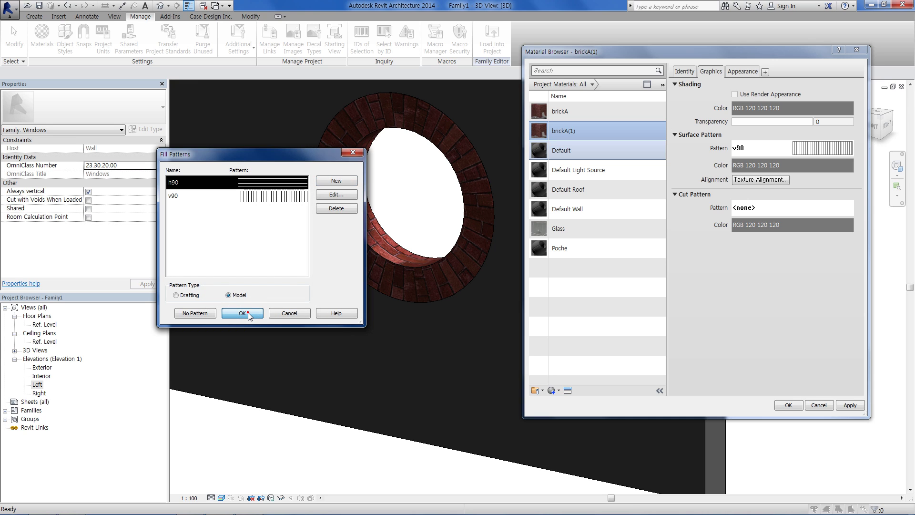
{"action": "left_click", "coordinate": [248, 314]}
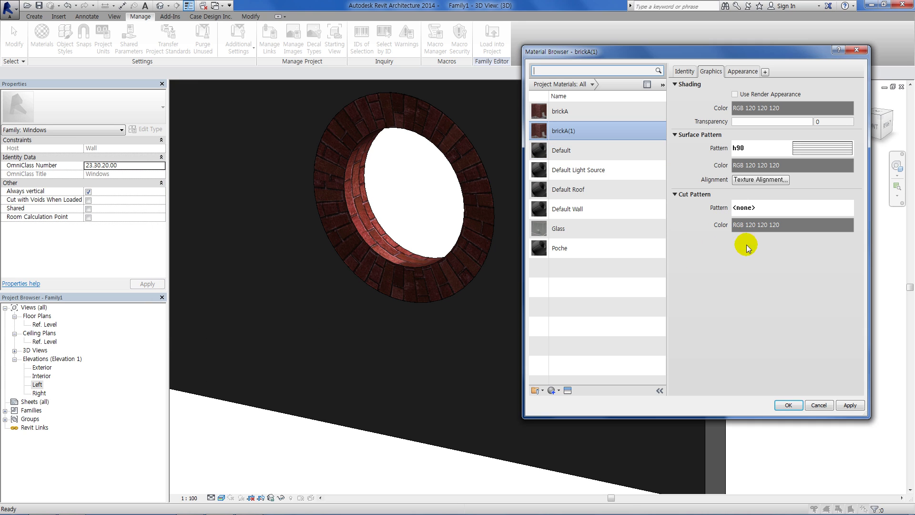
- Duplicate the Non-Uniform Running - Red appearance for brickA(1) and set its texture rotation to 0°
{"action": "left_click", "coordinate": [735, 73]}
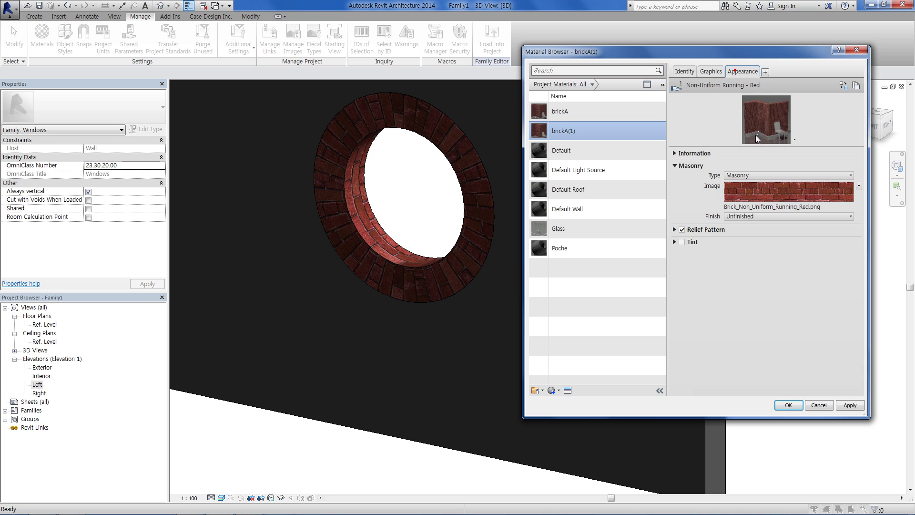
{"action": "left_click", "coordinate": [787, 192]}
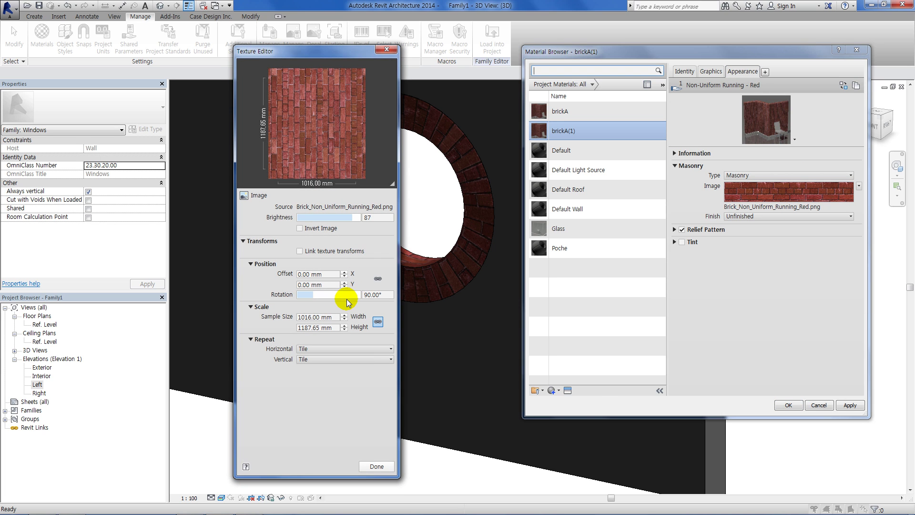
{"action": "left_click", "coordinate": [375, 466]}
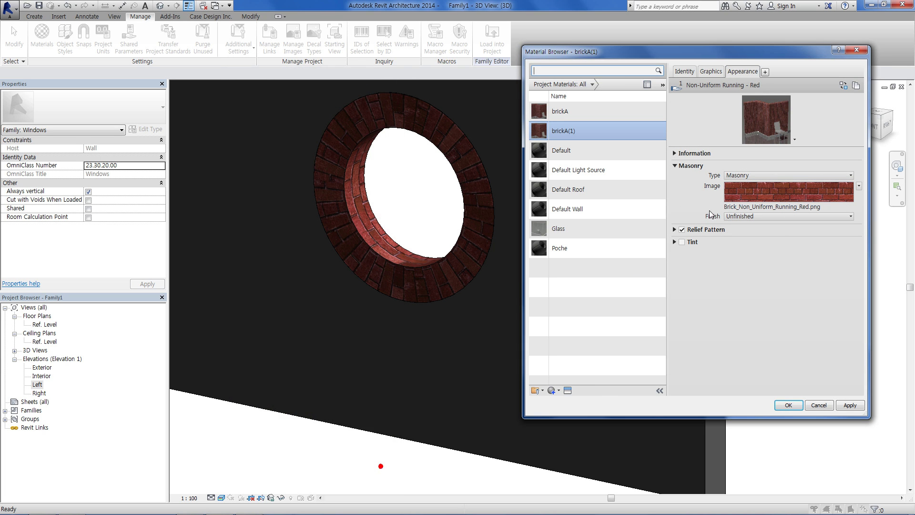
{"action": "mouse_move", "coordinate": [856, 85]}
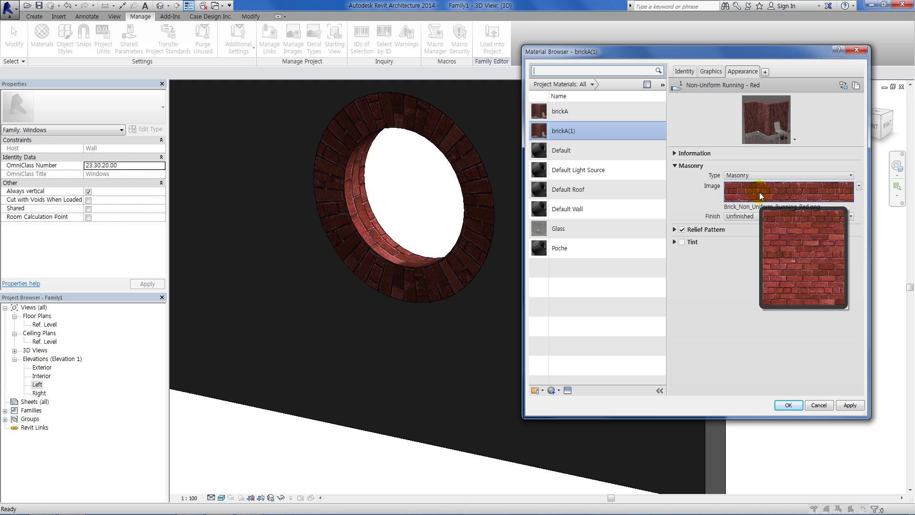
{"action": "left_click", "coordinate": [855, 86]}
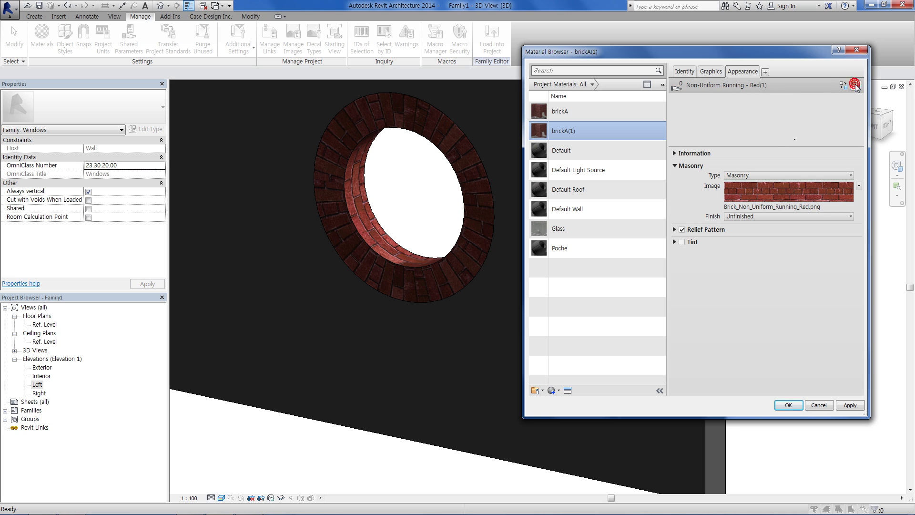
{"action": "left_click", "coordinate": [781, 197]}
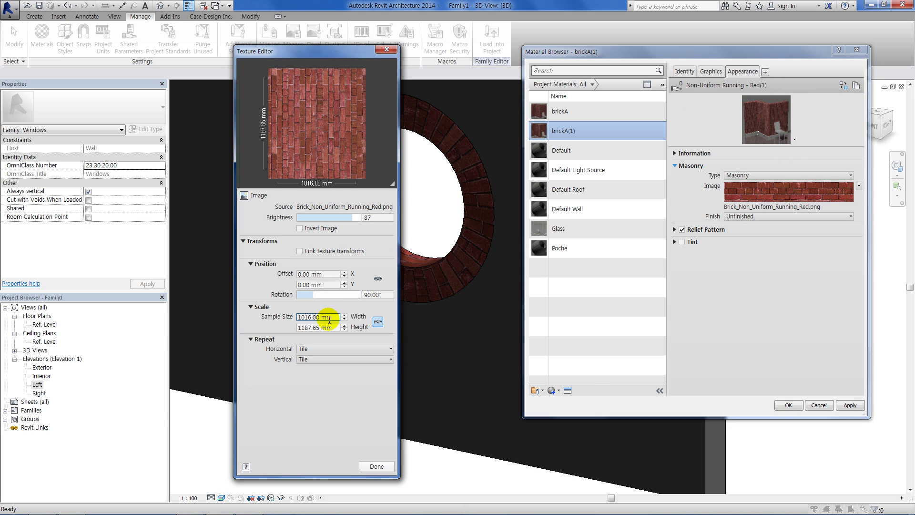
{"action": "double_click", "coordinate": [383, 295]}
{"action": "type", "text": "0"}
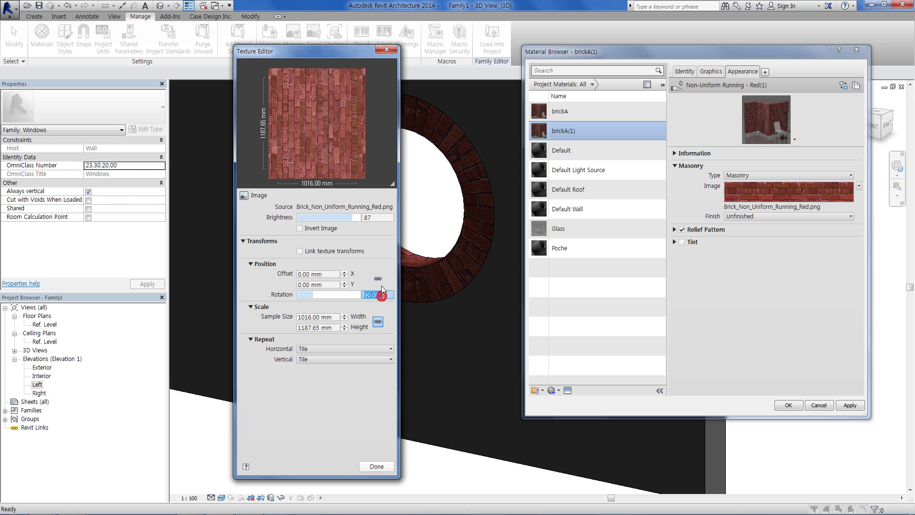
{"action": "left_click", "coordinate": [377, 466]}
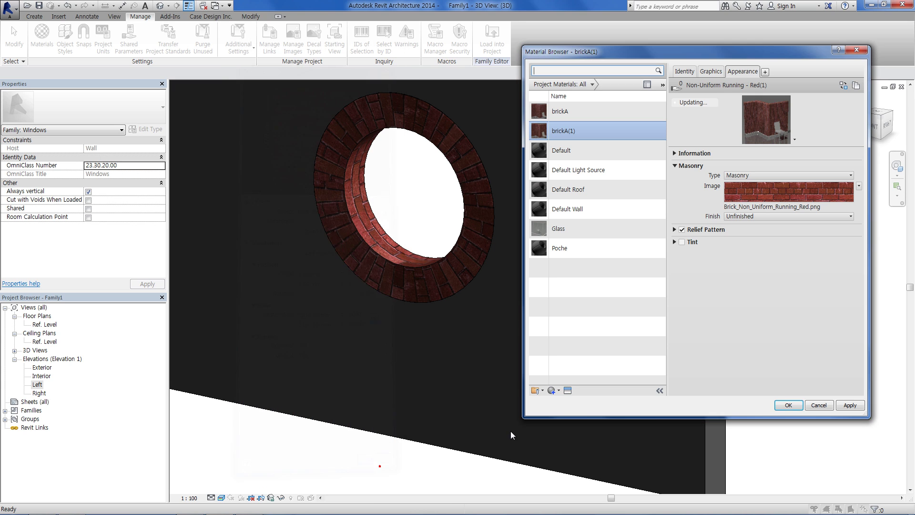
{"action": "left_click", "coordinate": [794, 406]}
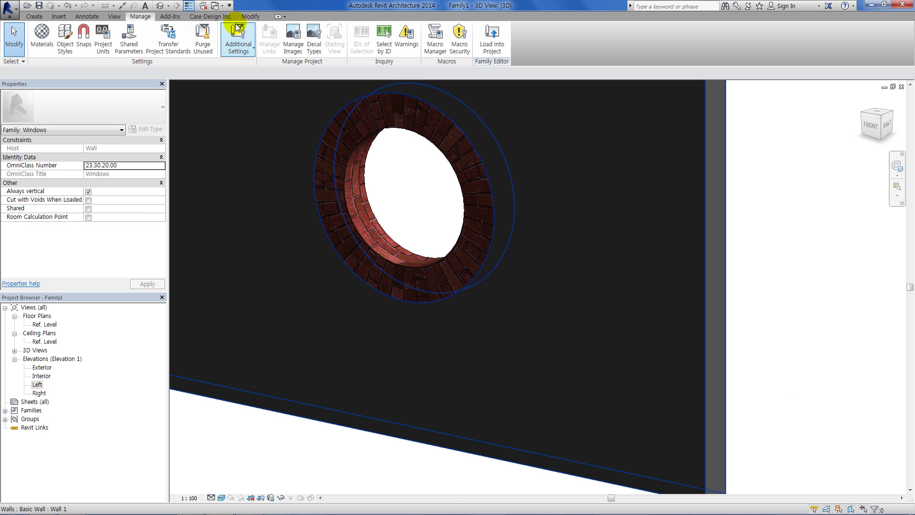
- Paint the round frame's inner face with the brickA(1) material using the Paint tool
{"action": "left_click", "coordinate": [250, 16]}
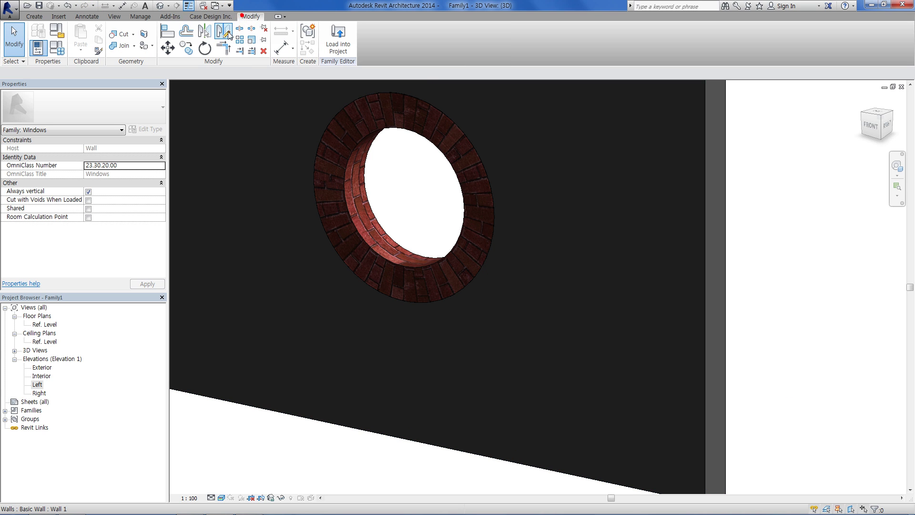
{"action": "left_click", "coordinate": [146, 46]}
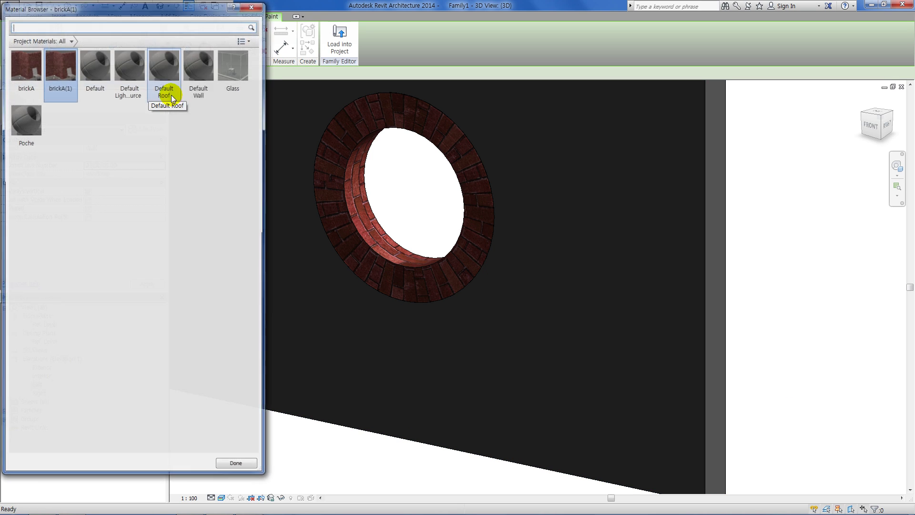
{"action": "left_click", "coordinate": [359, 227]}
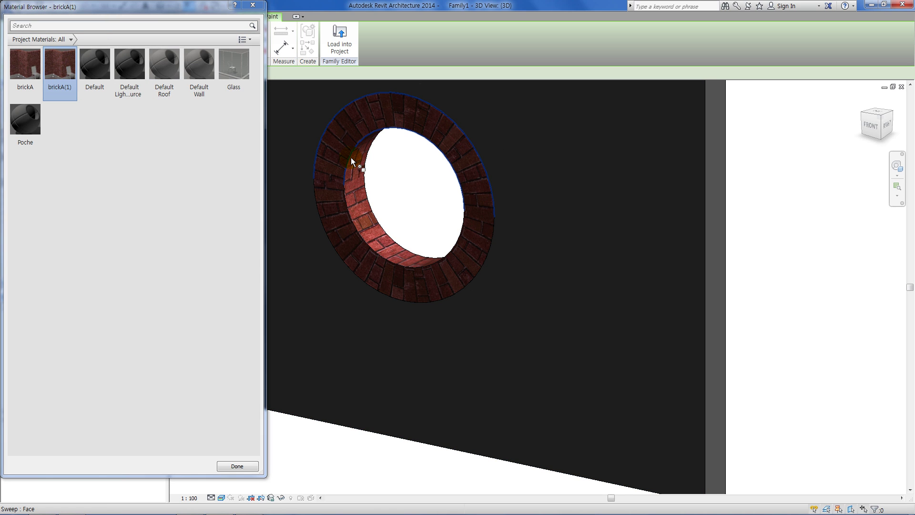
{"action": "left_click", "coordinate": [249, 22]}
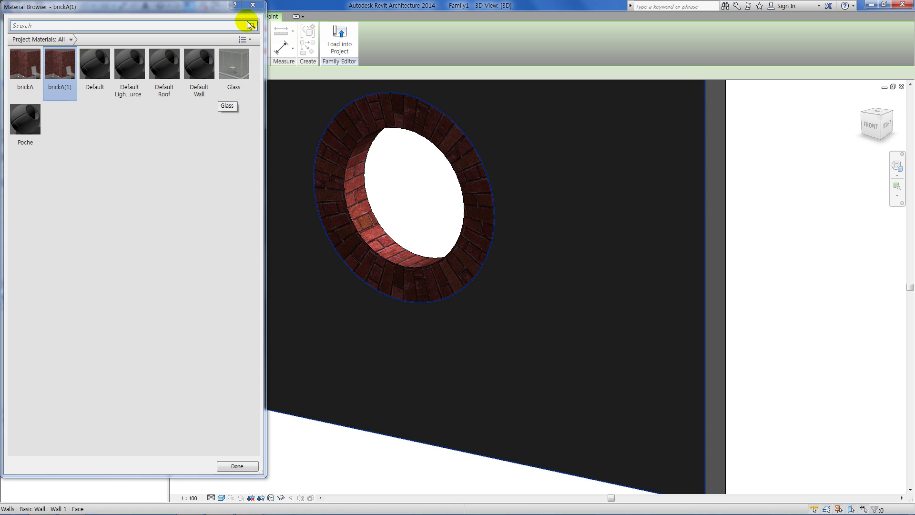
{"action": "left_click", "coordinate": [253, 5]}
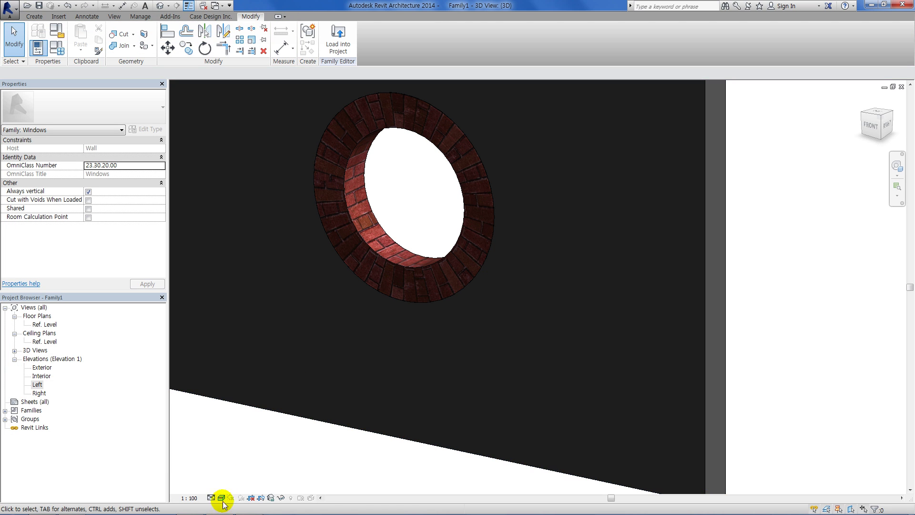
- Switch to Hidden Line, select the swept frame, and load Family1 into circle_window.rvt
{"action": "left_click", "coordinate": [217, 498]}
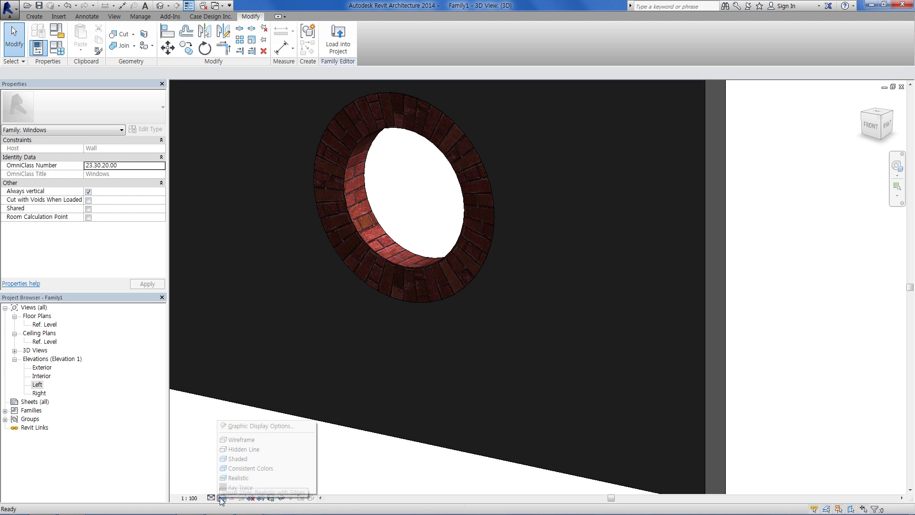
{"action": "left_click", "coordinate": [236, 452]}
{"action": "left_click", "coordinate": [367, 194]}
{"action": "mouse_move", "coordinate": [347, 210]}
{"action": "middle_mouse_down", "text": "shift"}
{"action": "mouse_move", "coordinate": [341, 238]}
{"action": "mouse_move", "coordinate": [424, 262]}
{"action": "mouse_move", "coordinate": [411, 245]}
{"action": "middle_mouse_up", "text": "shift"}
{"action": "left_click", "coordinate": [422, 247]}
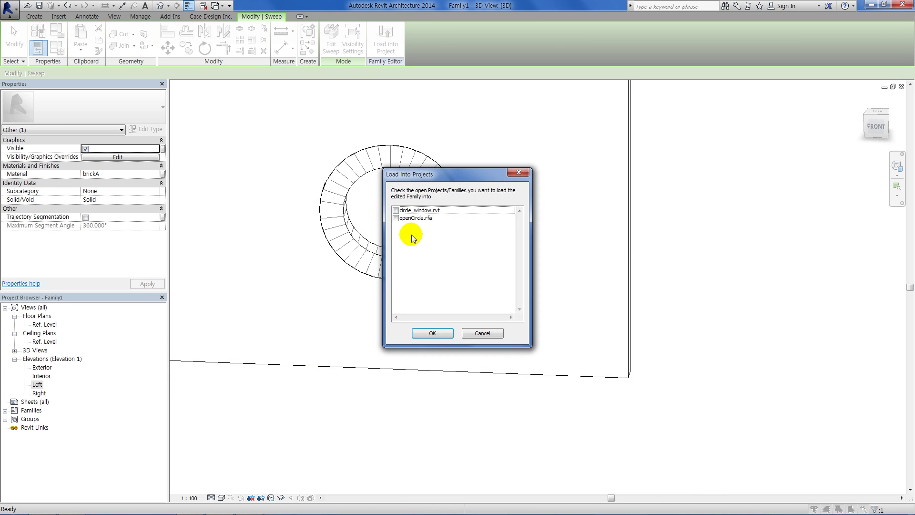
{"action": "left_click", "coordinate": [395, 210]}
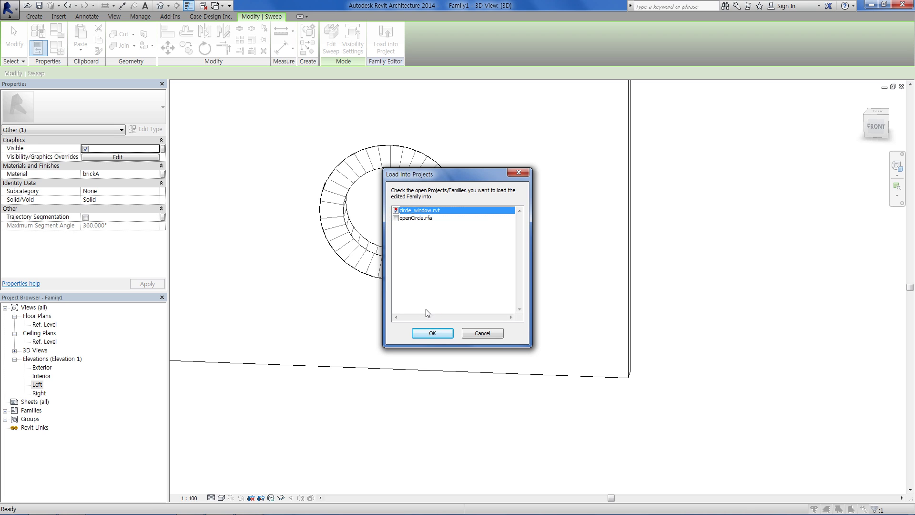
{"action": "left_click", "coordinate": [432, 333]}
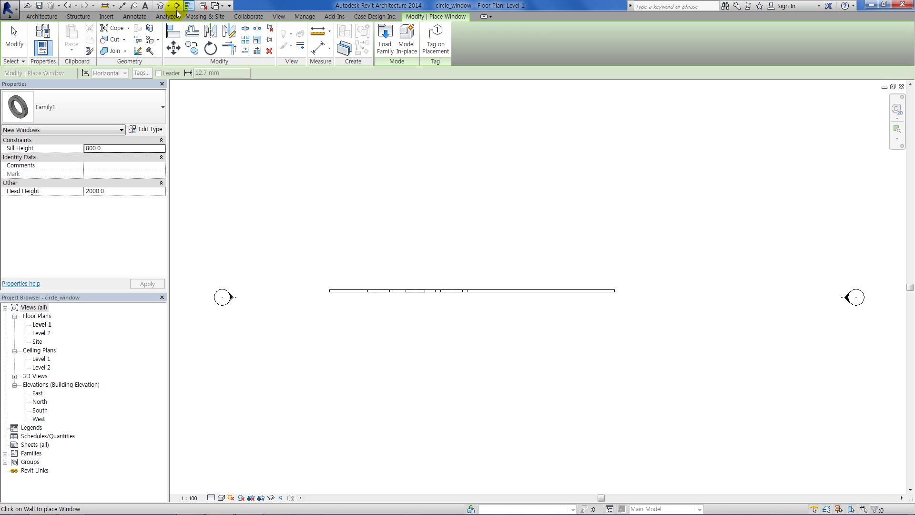
- In the default 3D view, place one more Family1 round window in the brick wall
{"action": "left_click", "coordinate": [168, 6]}
{"action": "left_click", "coordinate": [186, 16]}
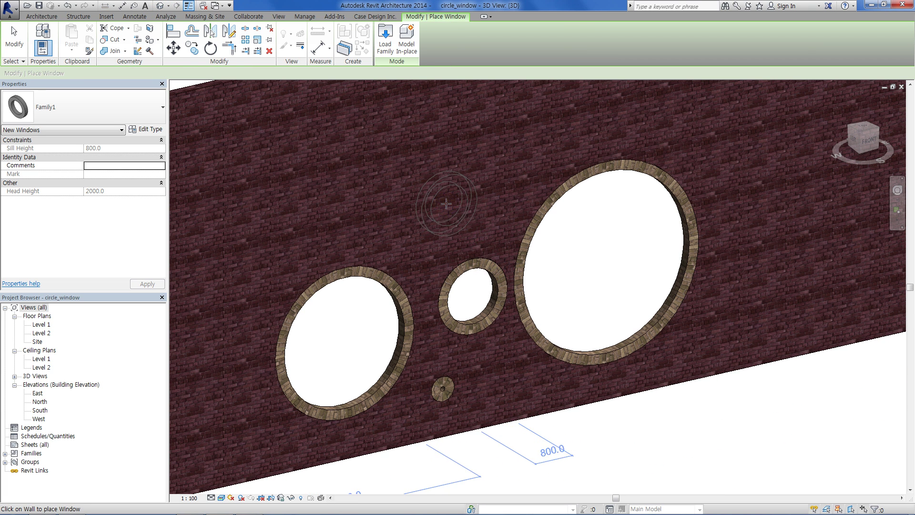
{"action": "left_click", "coordinate": [448, 205]}
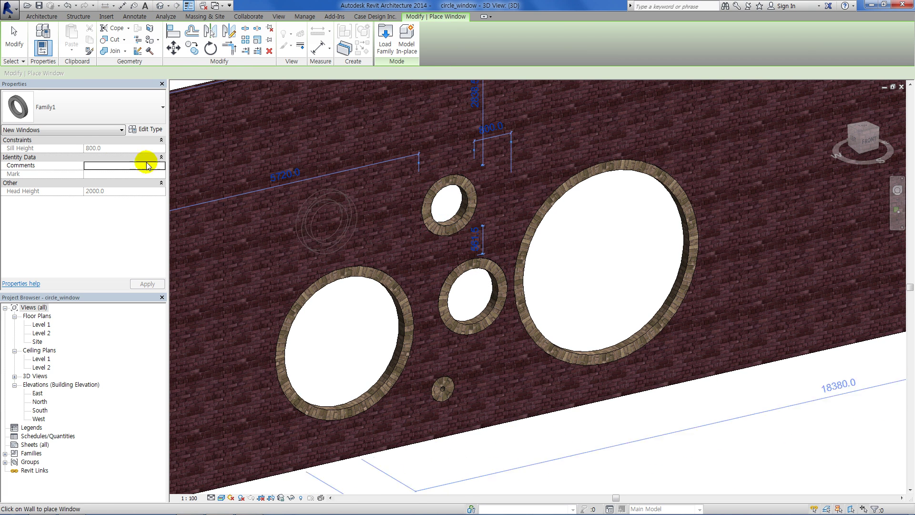
{"action": "left_click", "coordinate": [21, 46]}
{"action": "scroll", "coordinate": [478, 229], "scroll_direction": "up", "scroll_amount": 3}
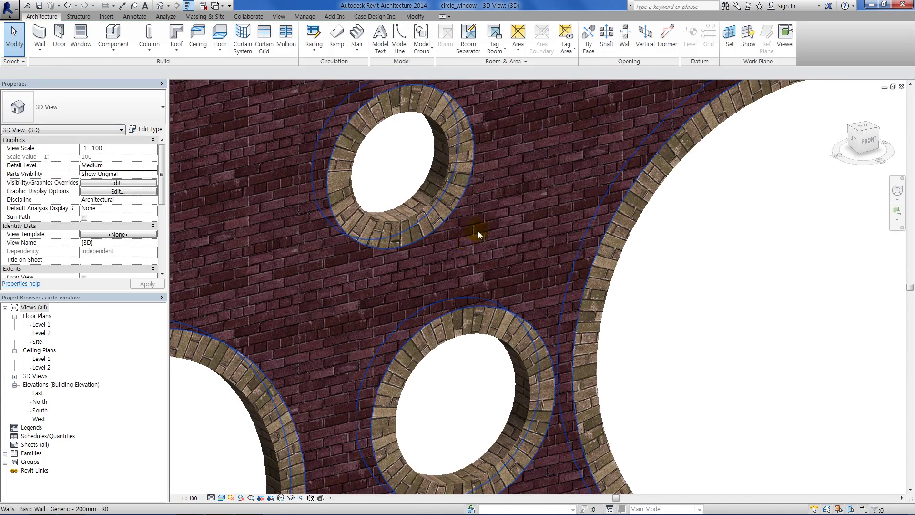
{"action": "scroll", "coordinate": [412, 239], "scroll_direction": "down", "scroll_amount": 1}
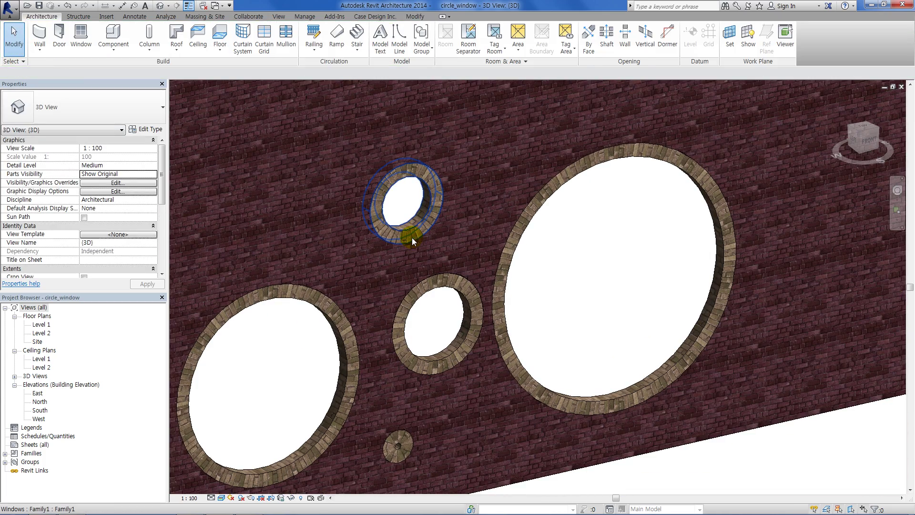
{"action": "left_click", "coordinate": [413, 233]}
{"action": "left_click", "coordinate": [700, 456]}
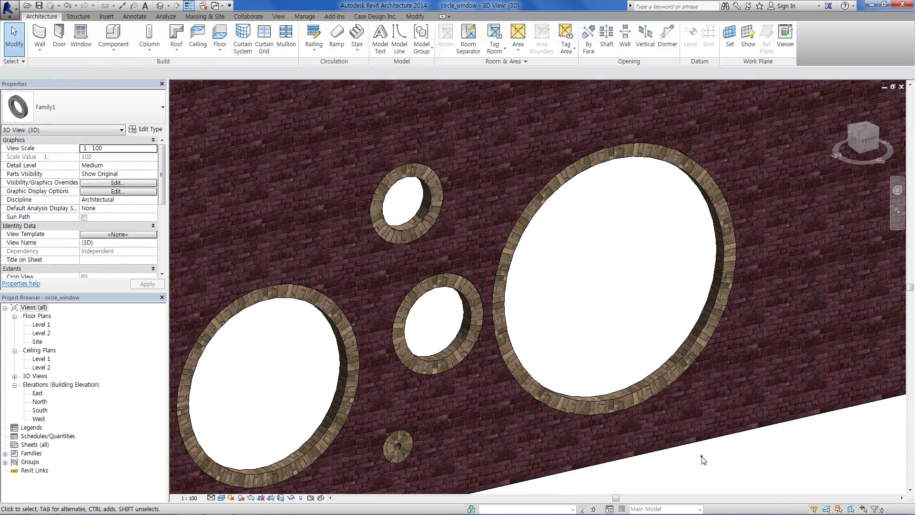